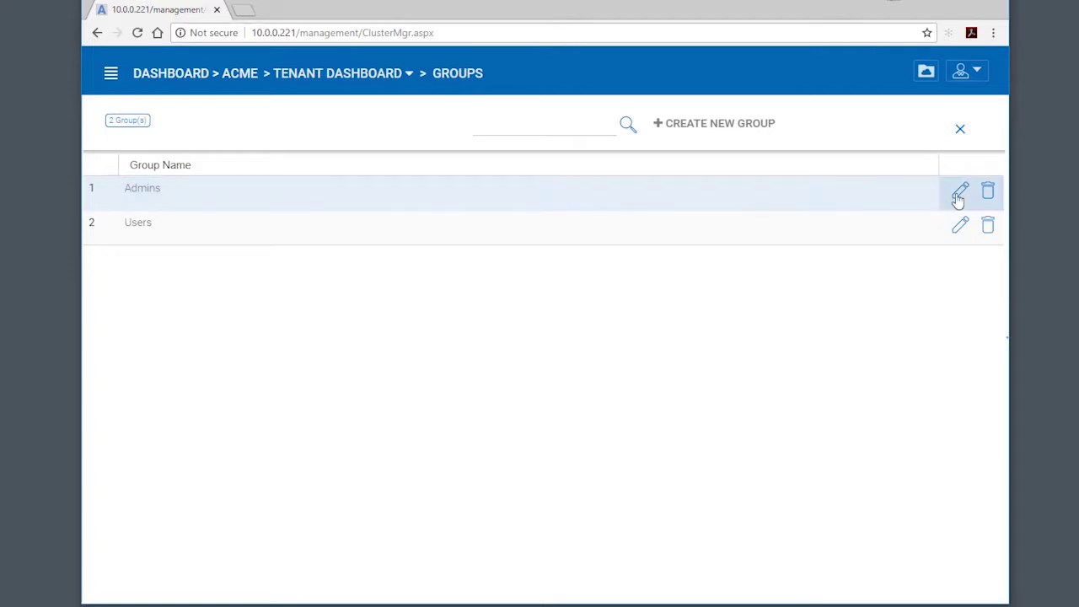
- Inspect the Admins group: no team folders published to it and an empty member list
click(959, 193)
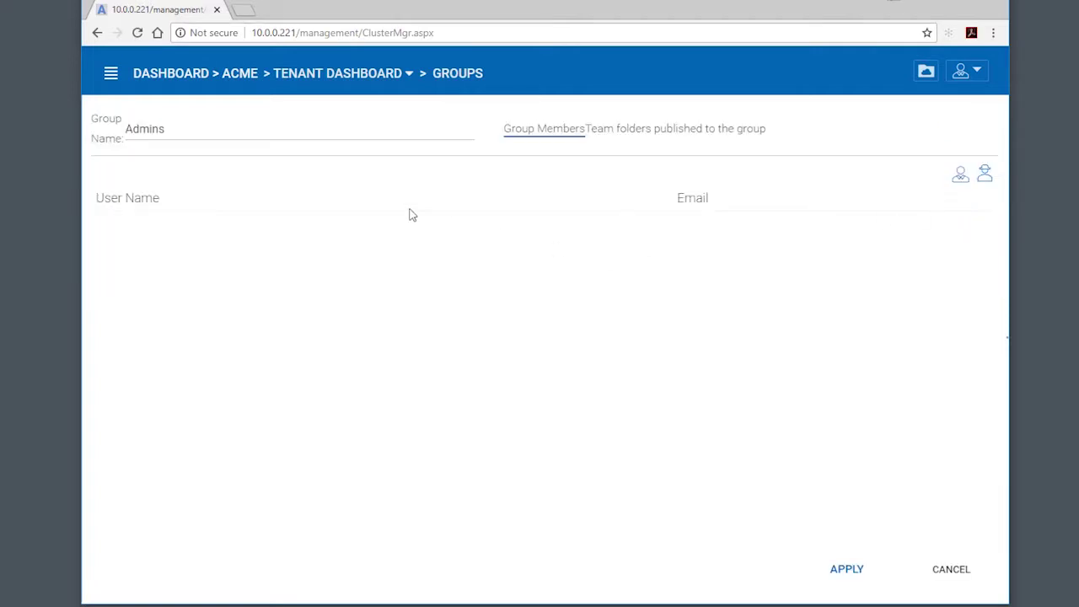
click(686, 137)
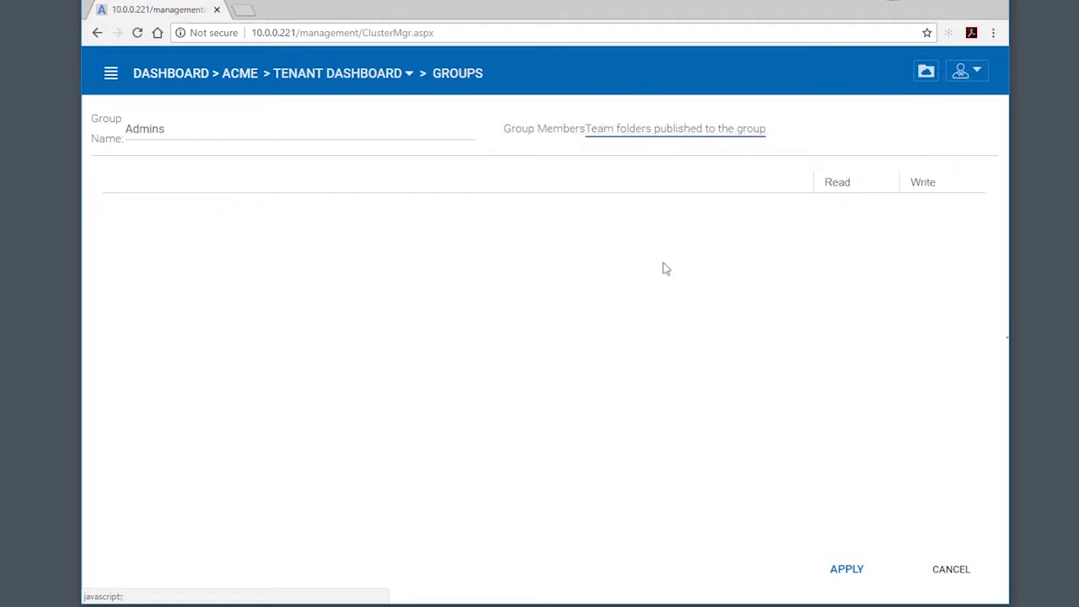
click(559, 136)
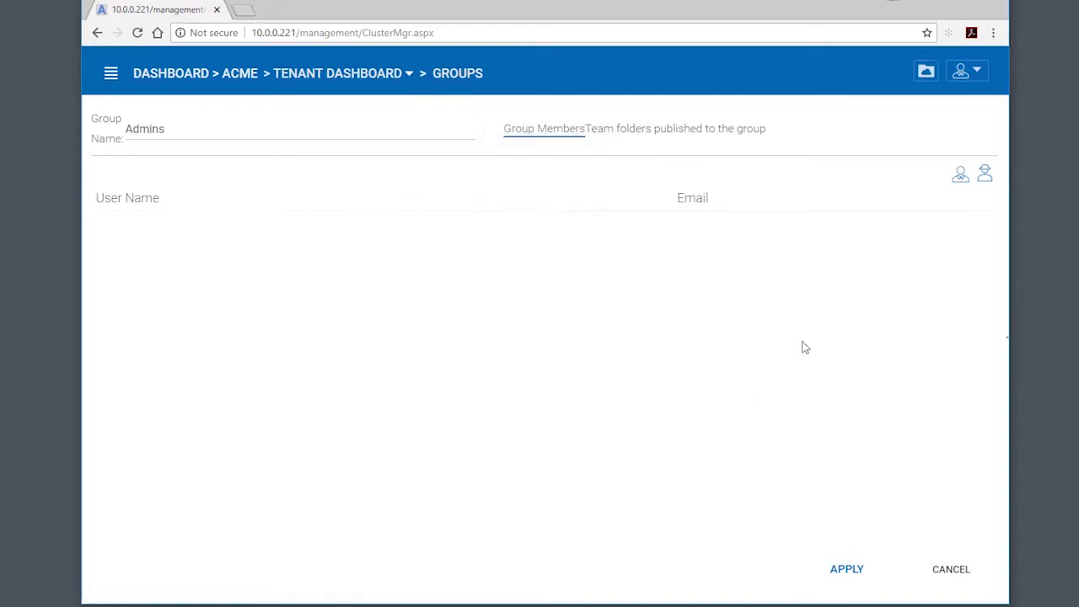
- In Role Manager, review the No Sharing role's Sharing, Policies and Assigned Users/Groups tabs
click(409, 74)
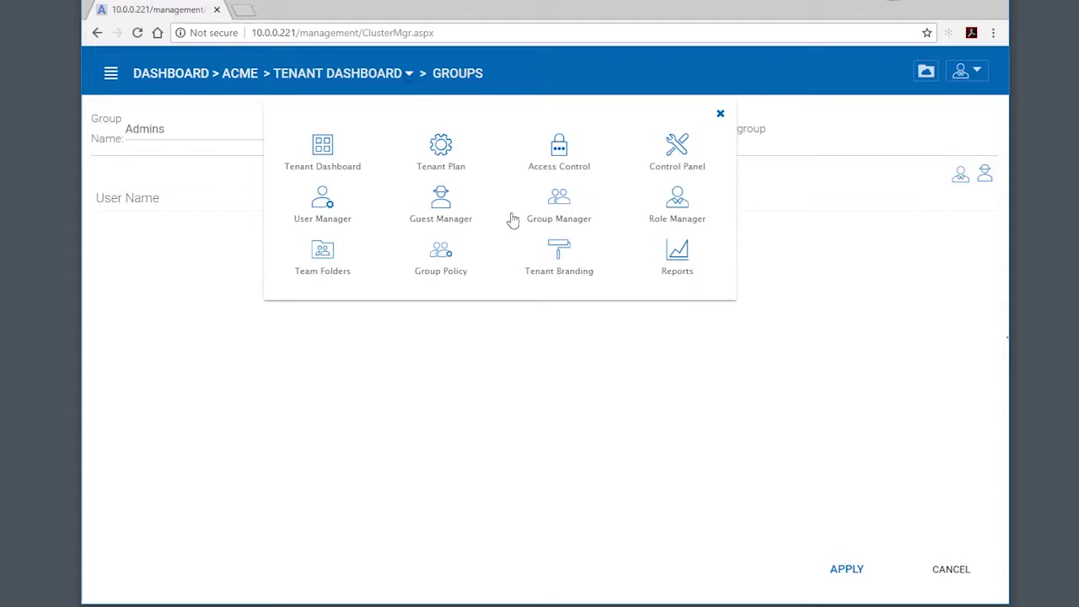
click(664, 208)
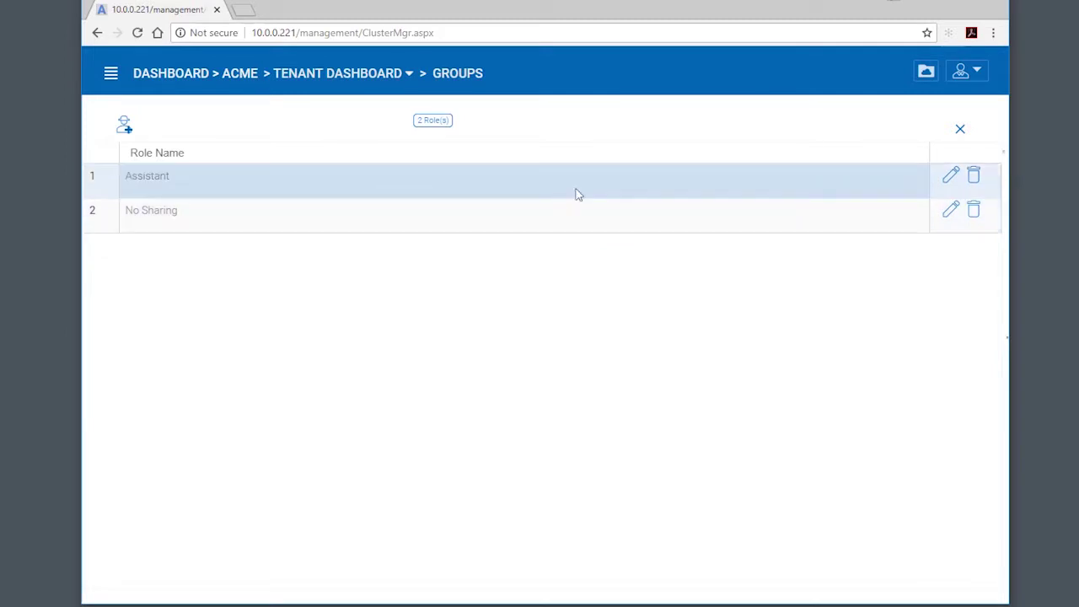
click(951, 211)
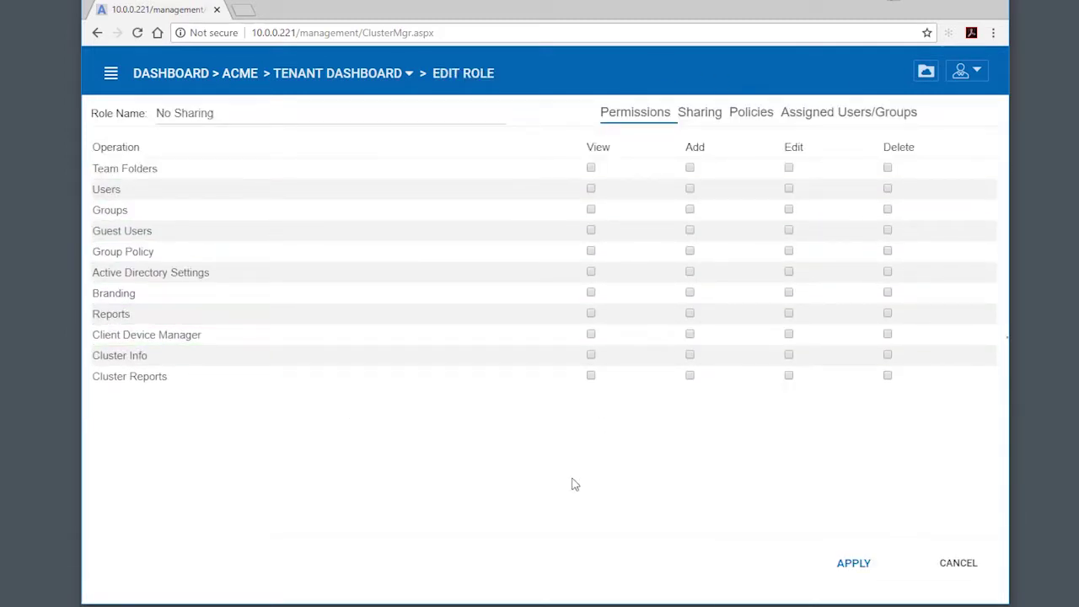
click(701, 126)
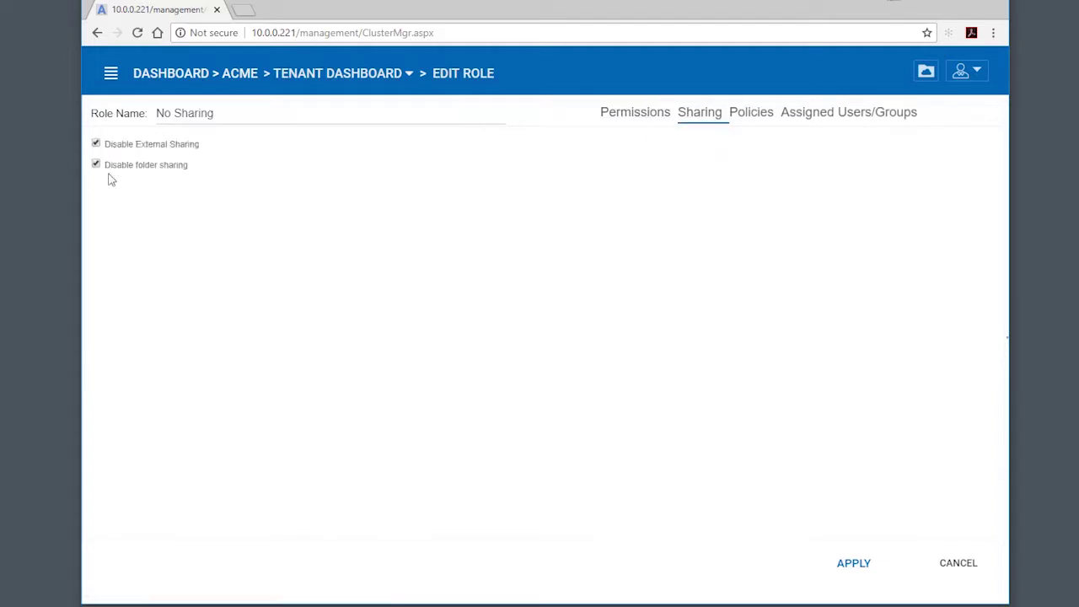
click(759, 116)
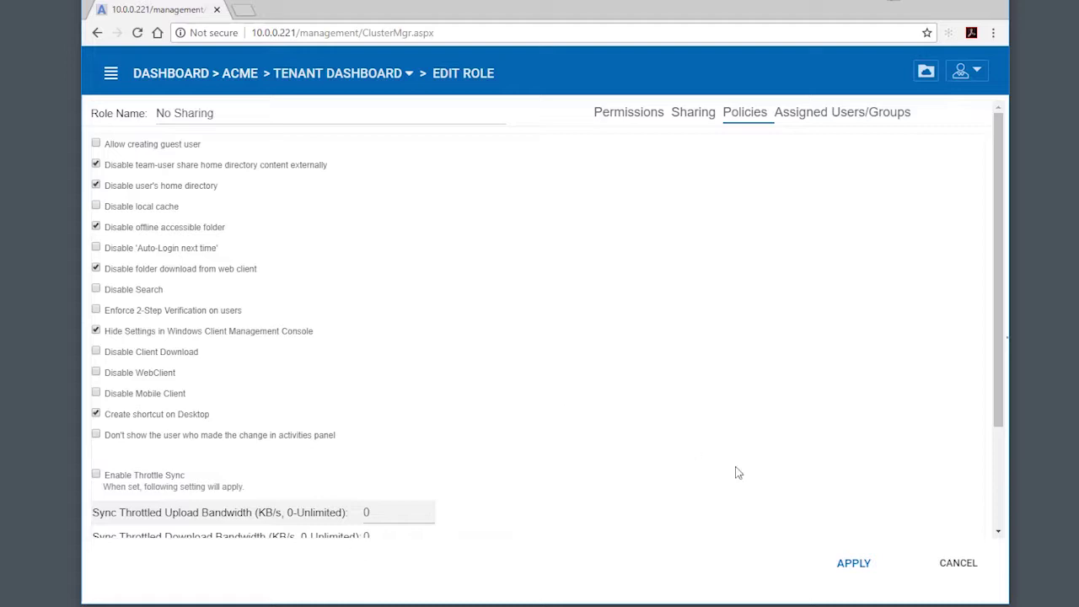
click(814, 115)
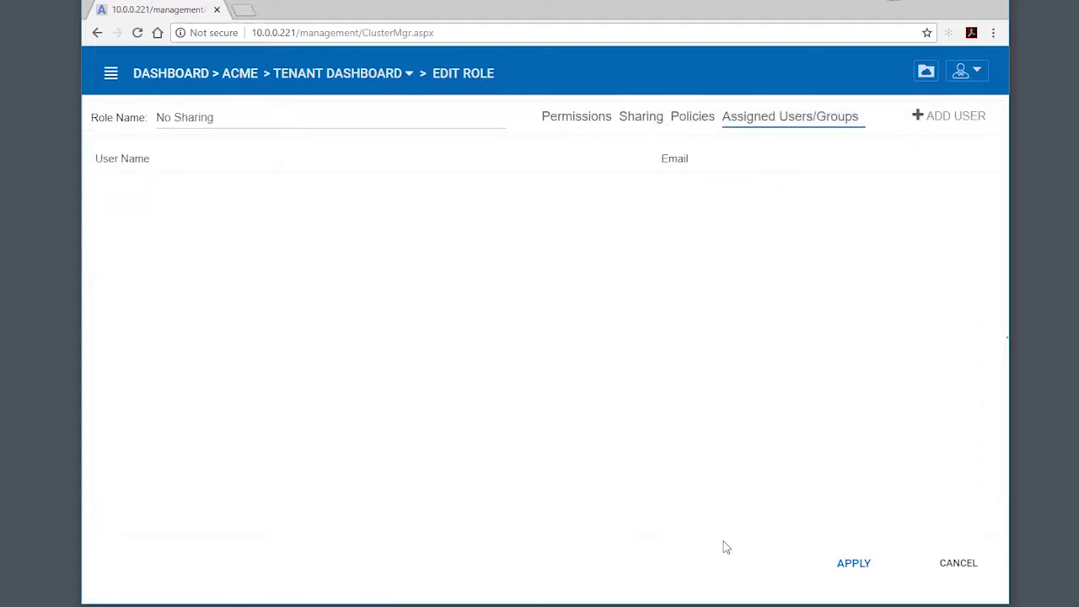
click(407, 72)
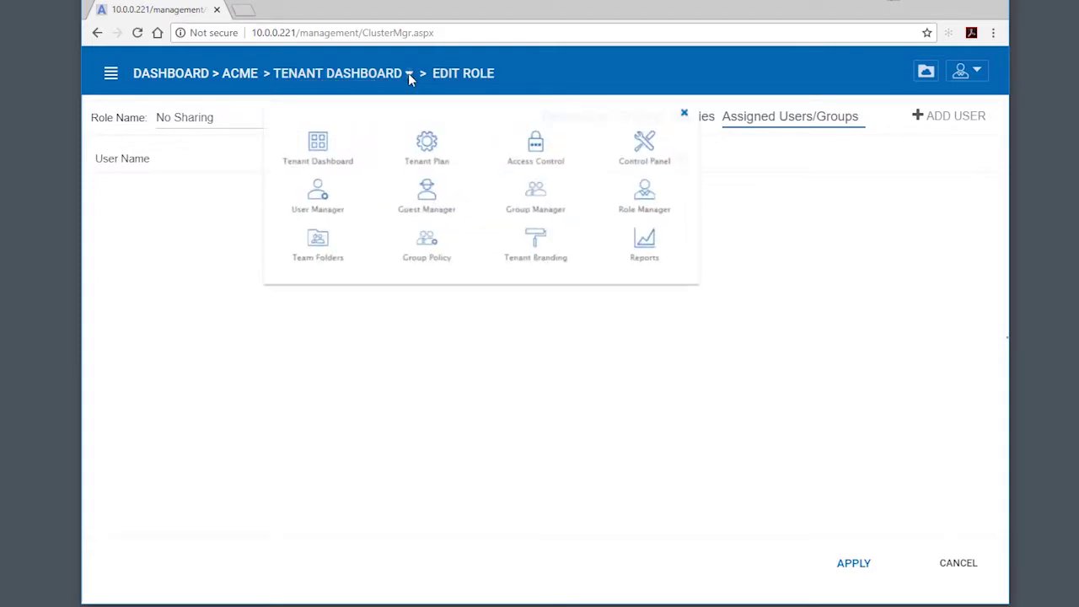
- Review the Assistant role's permissions, sharing, policies and empty Assigned Users/Groups list
click(668, 209)
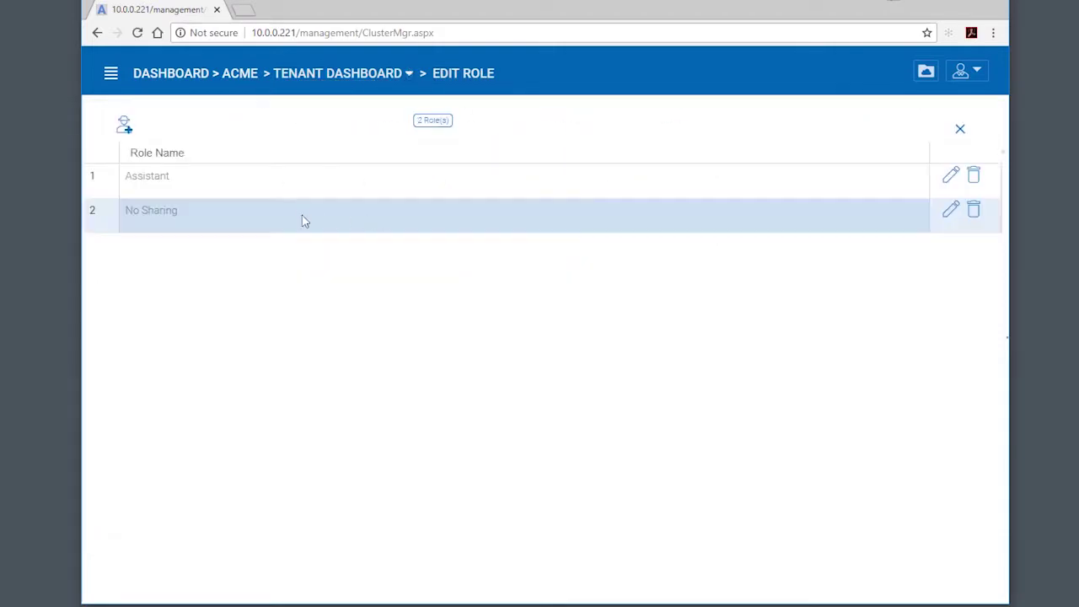
click(951, 179)
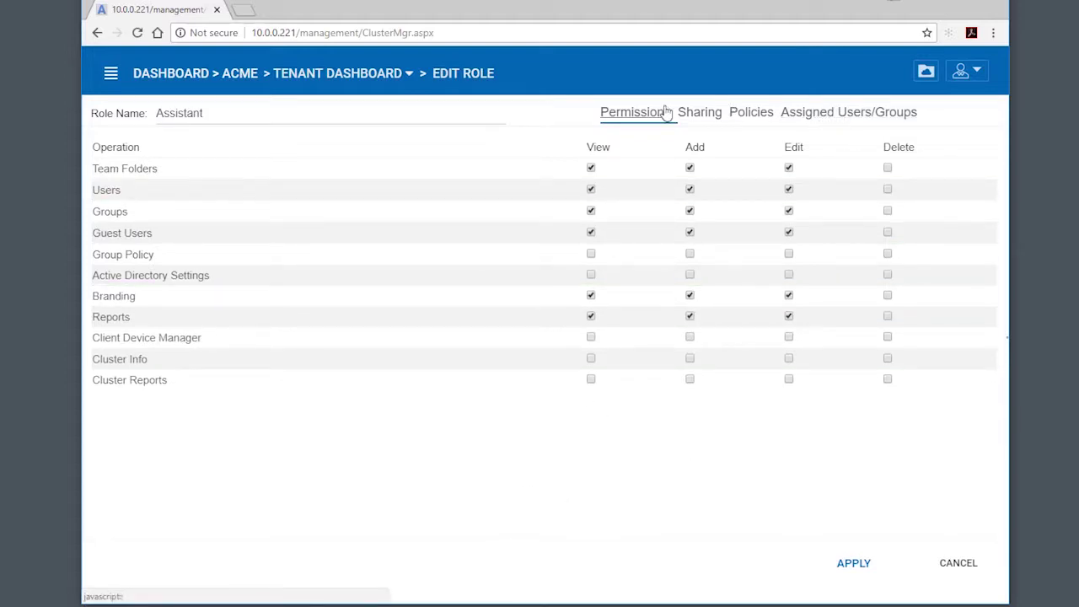
click(694, 116)
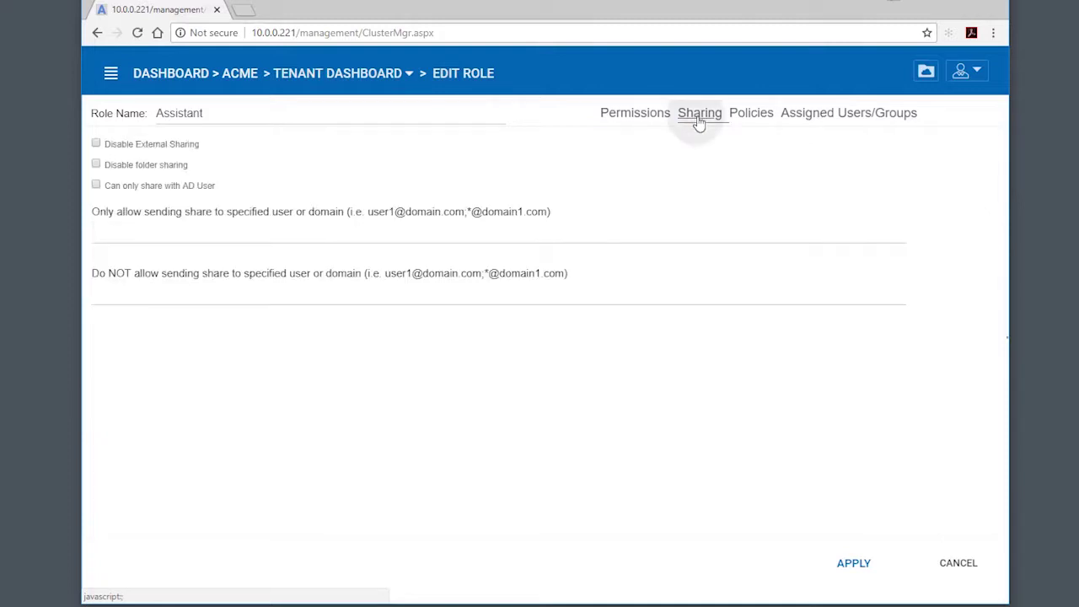
click(756, 116)
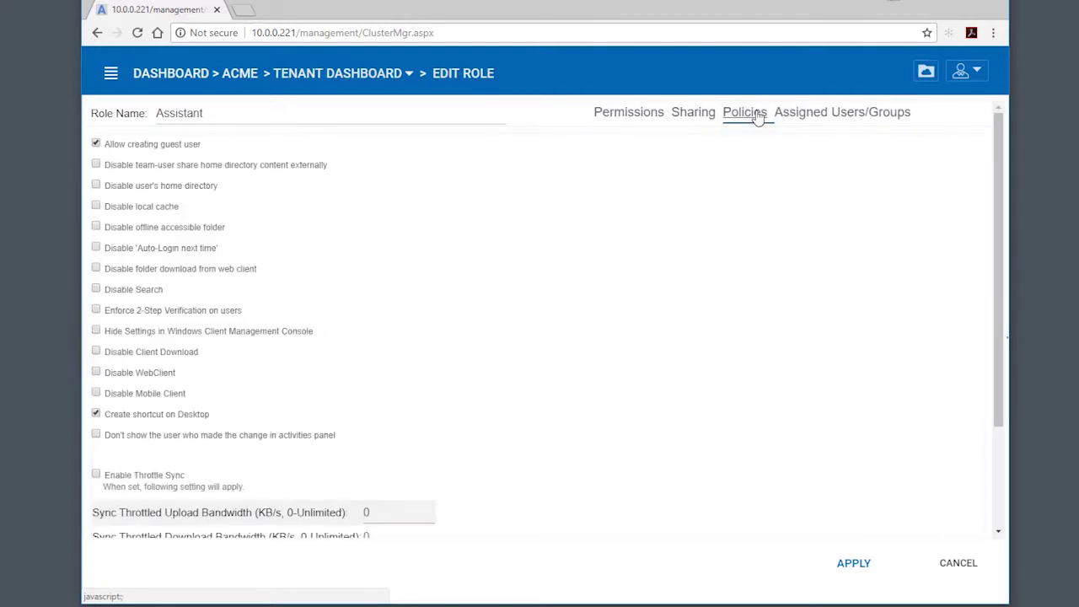
click(828, 116)
- Assign the existing manager user to the Assistant role and apply
click(945, 119)
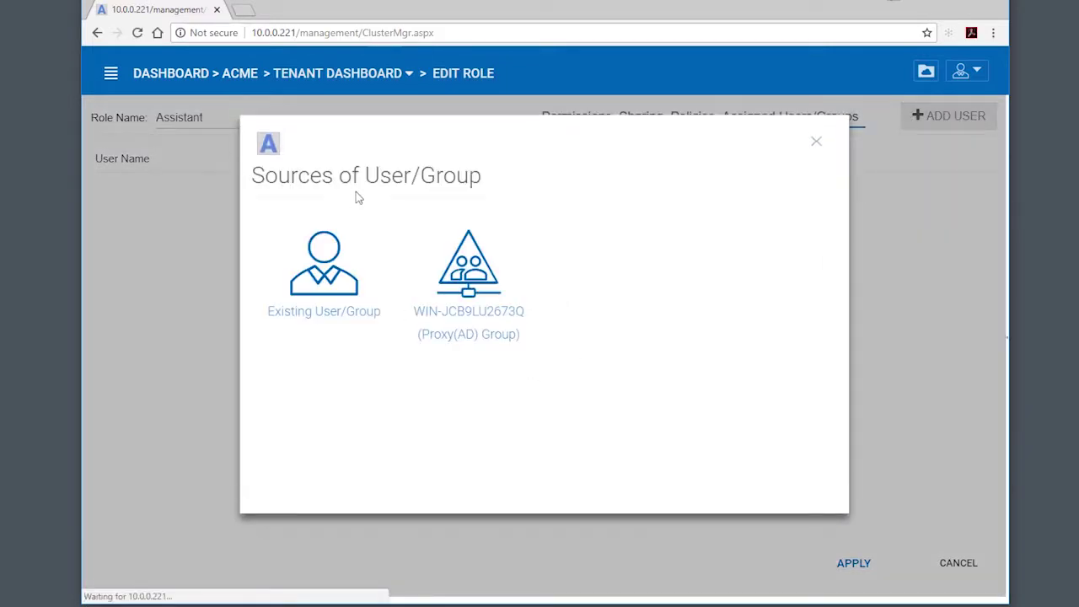
click(313, 290)
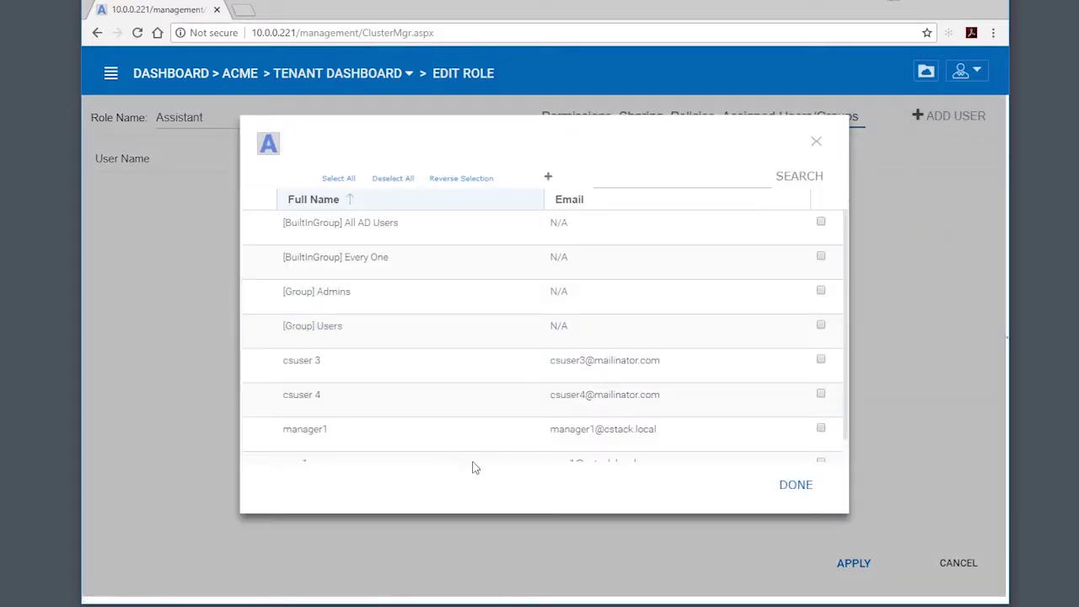
click(822, 430)
click(801, 487)
click(869, 576)
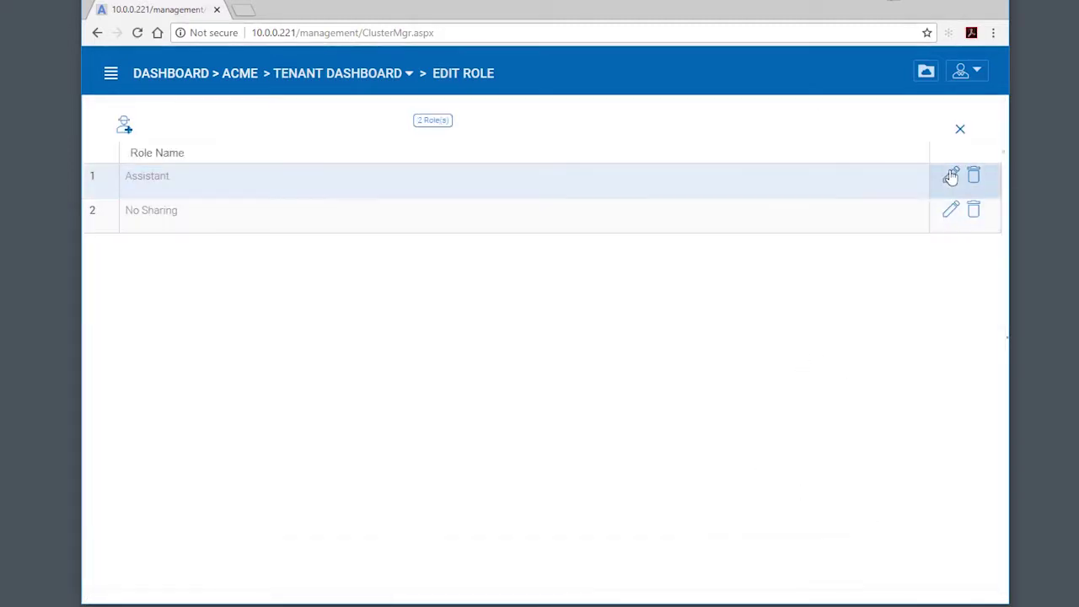
- Confirm the manager appears in the Assistant role's Assigned Users/Groups list
click(950, 175)
click(878, 117)
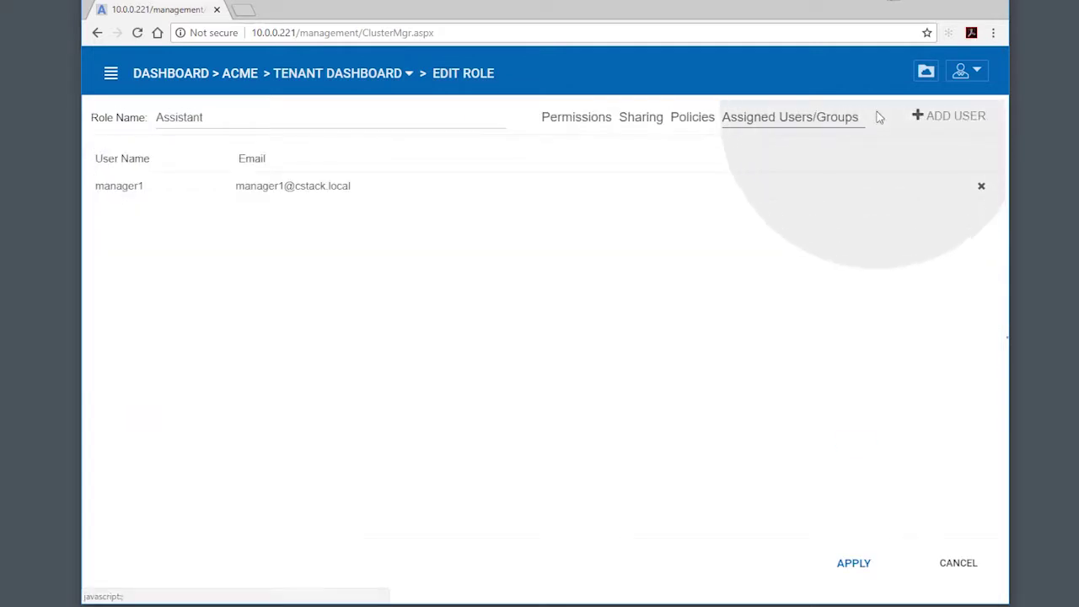
click(966, 74)
- Sign out of the administrator session and sign in as the manager
click(890, 317)
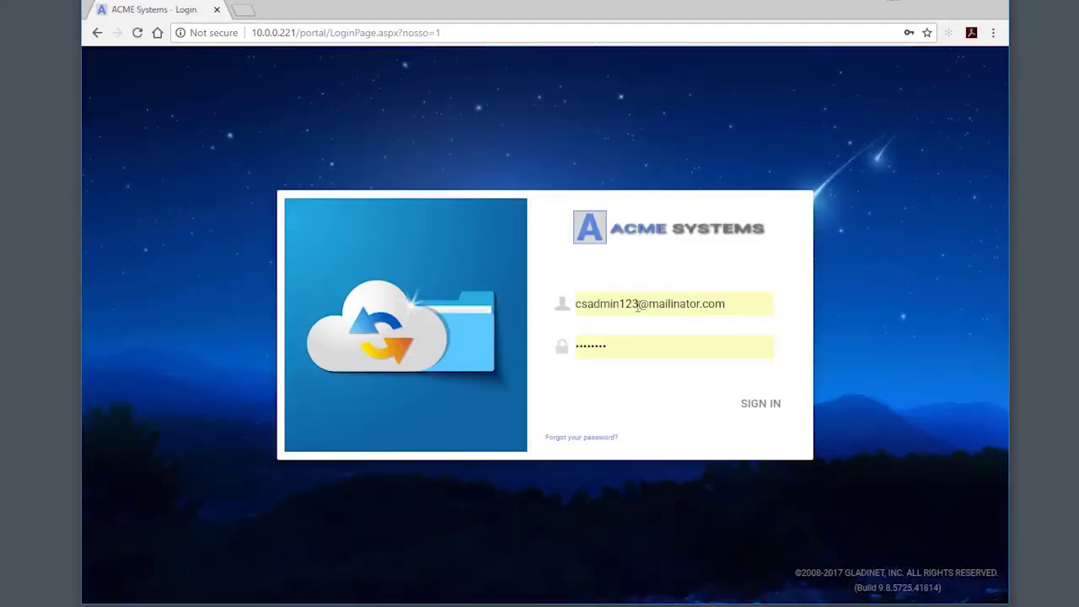
click(683, 303)
click(642, 562)
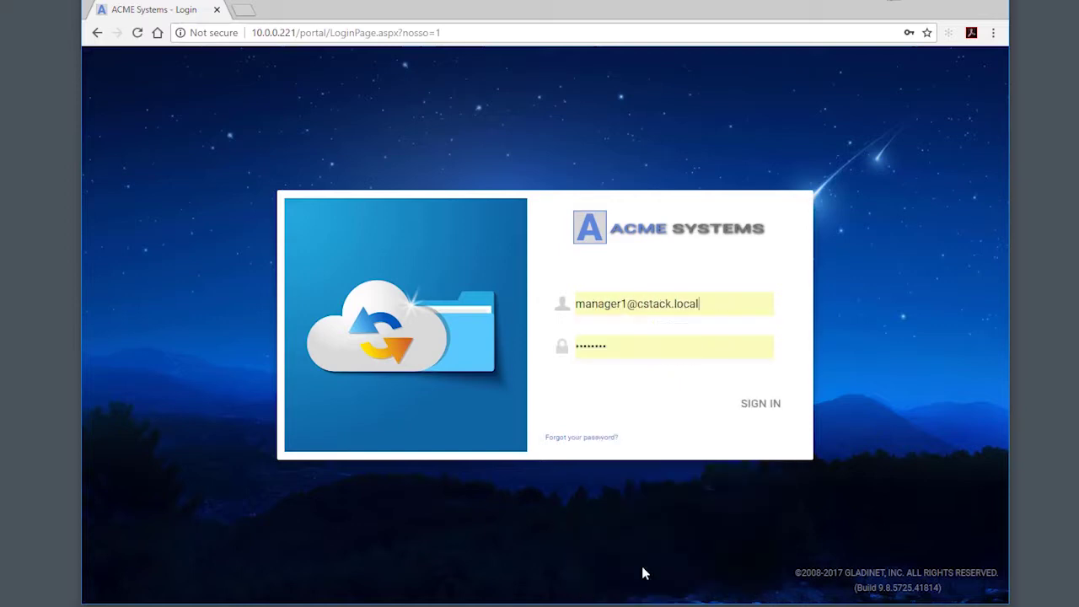
click(761, 405)
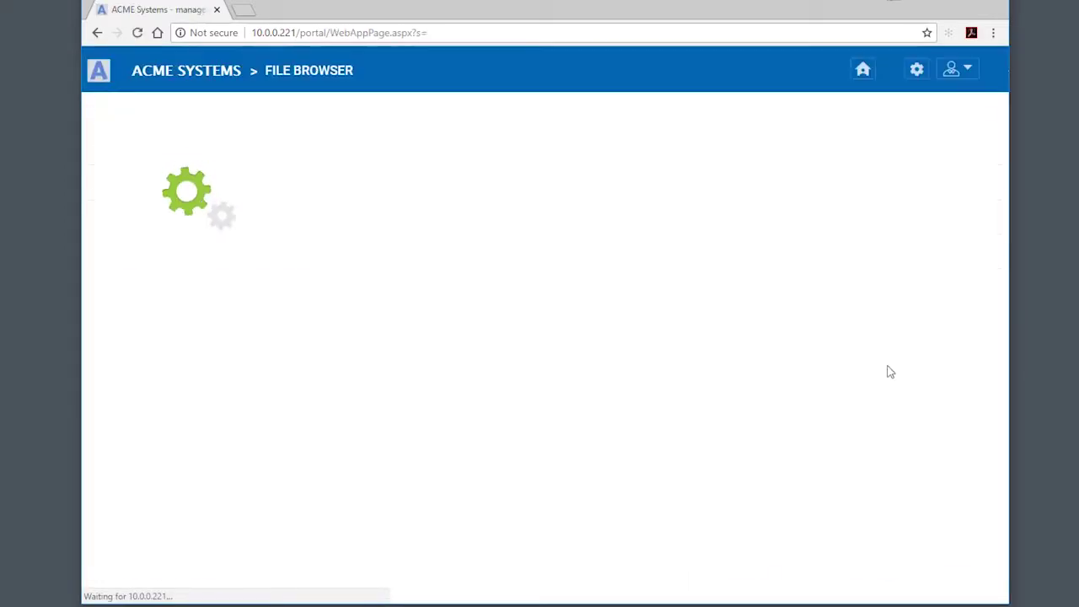
- Check the manager's limited management menu, including User Manager, then sign out
click(917, 71)
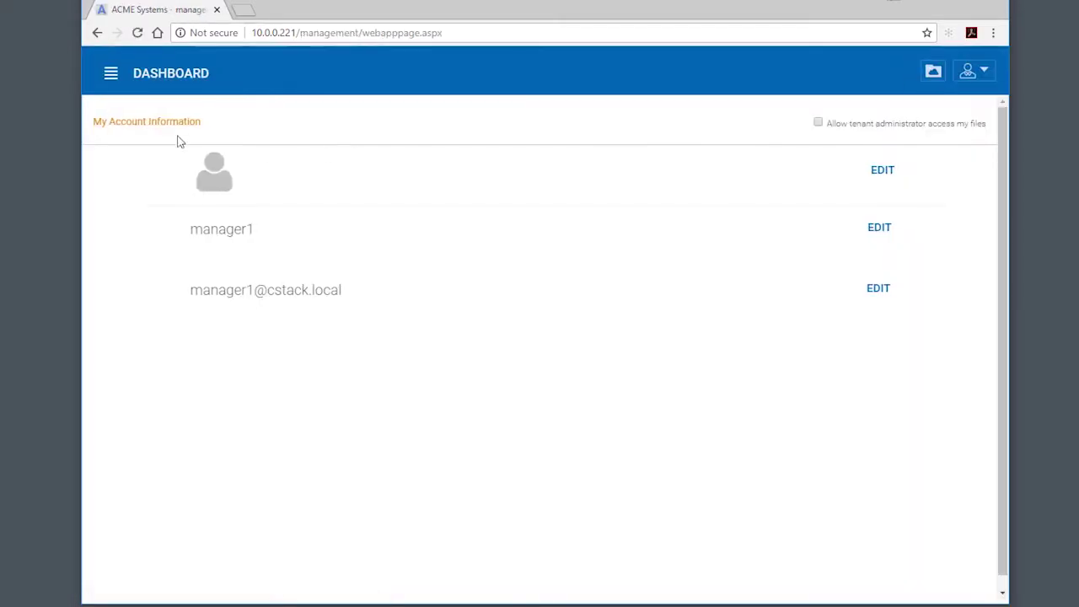
click(110, 75)
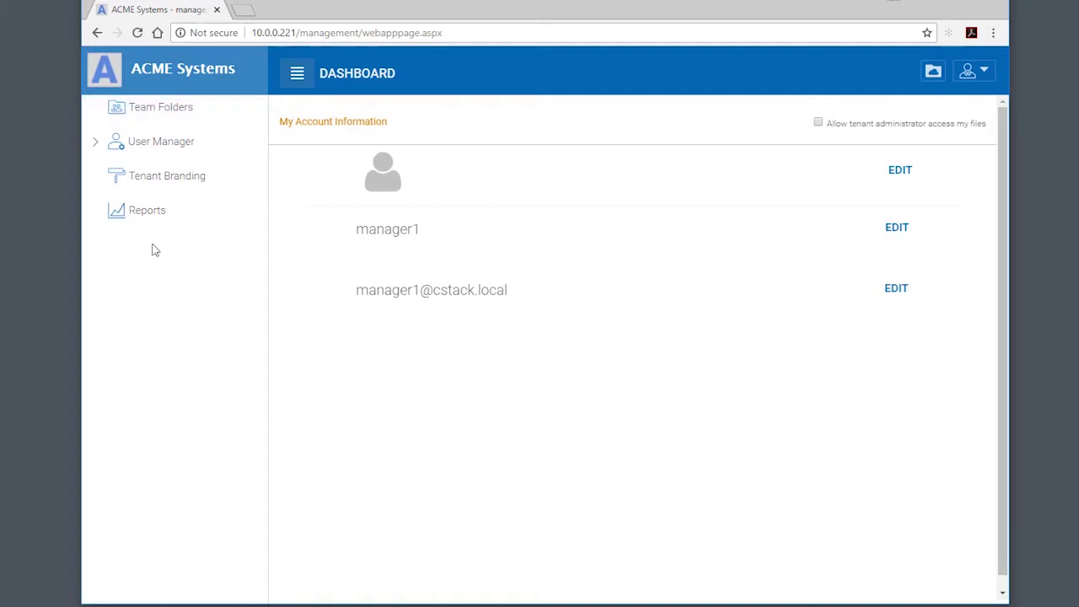
click(97, 147)
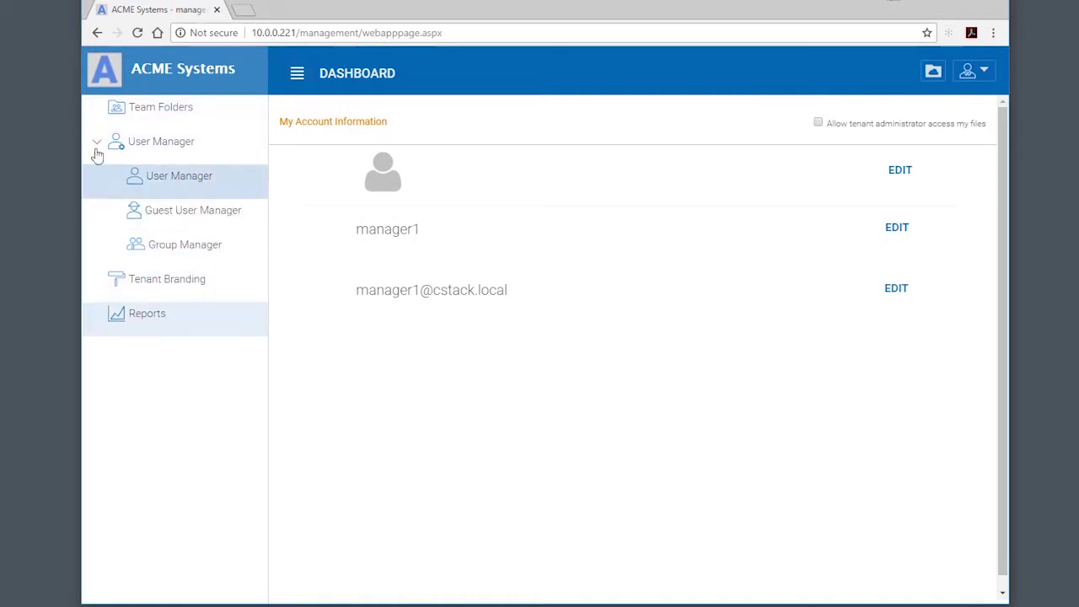
click(96, 149)
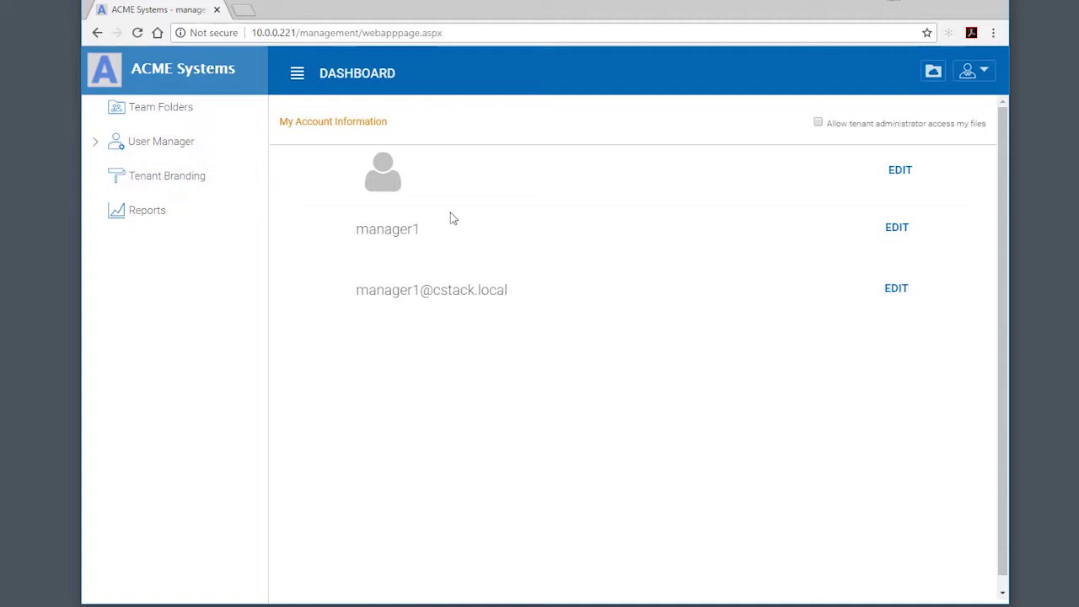
click(969, 76)
click(919, 257)
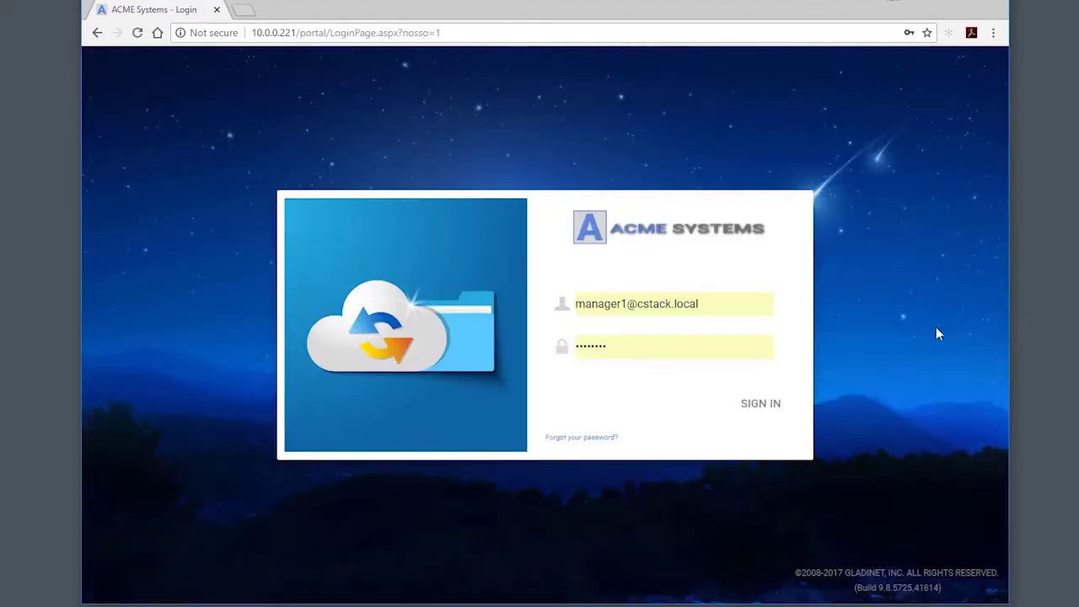
- Sign back in with the administrator account's saved credentials
click(621, 315)
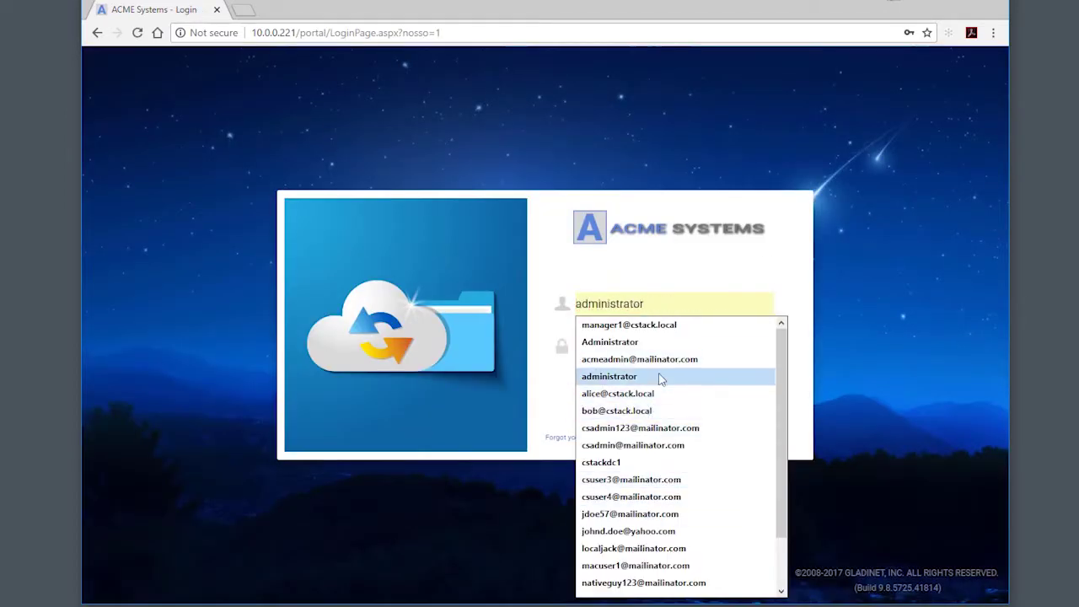
click(641, 427)
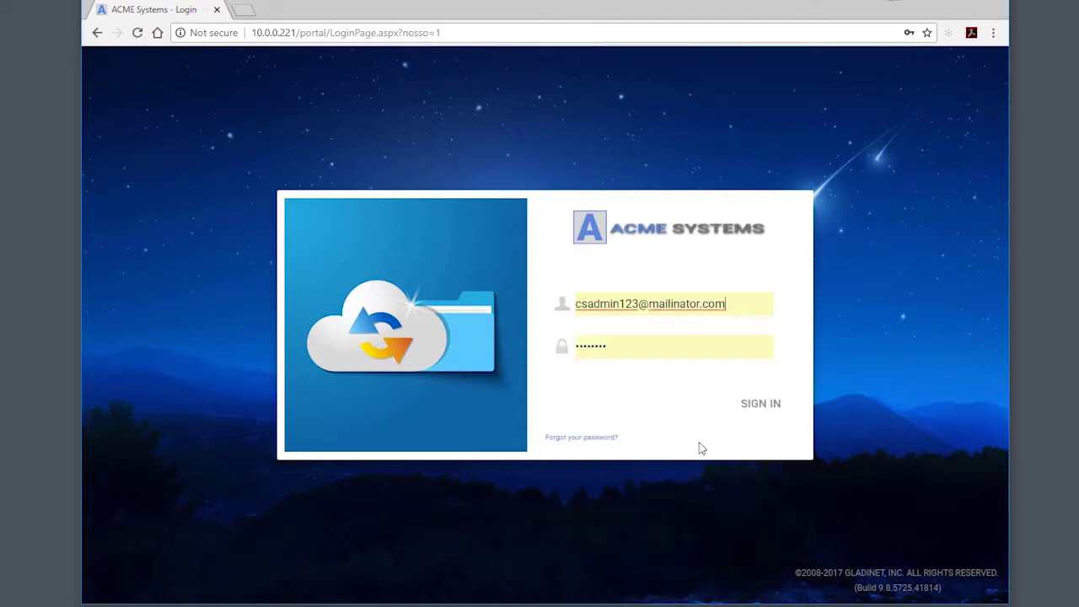
click(744, 410)
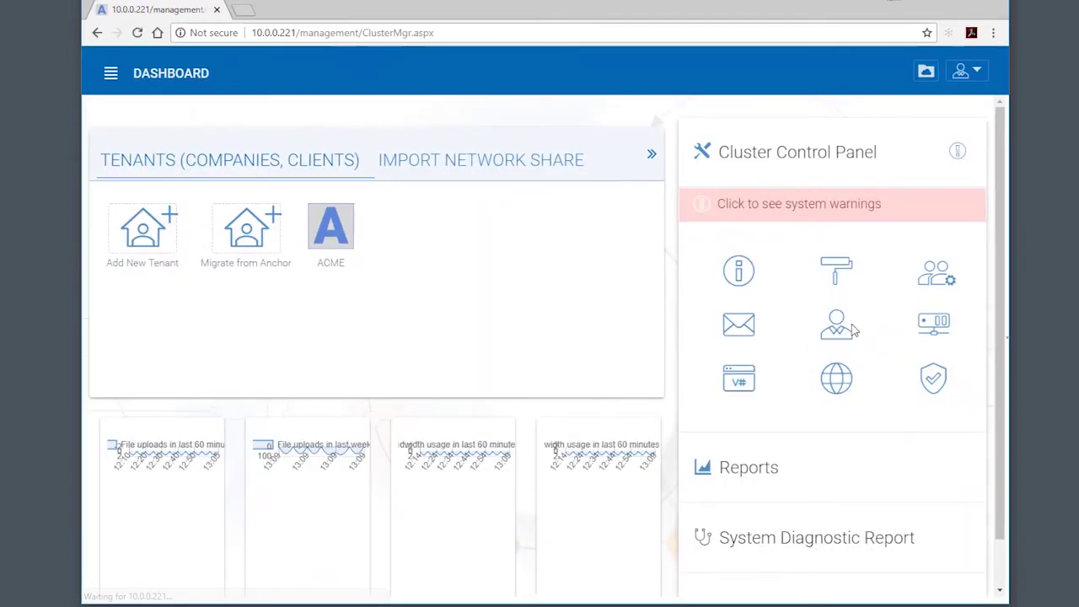
- Open the ACME tenant's Role Manager listing Assistant and No Sharing
click(349, 238)
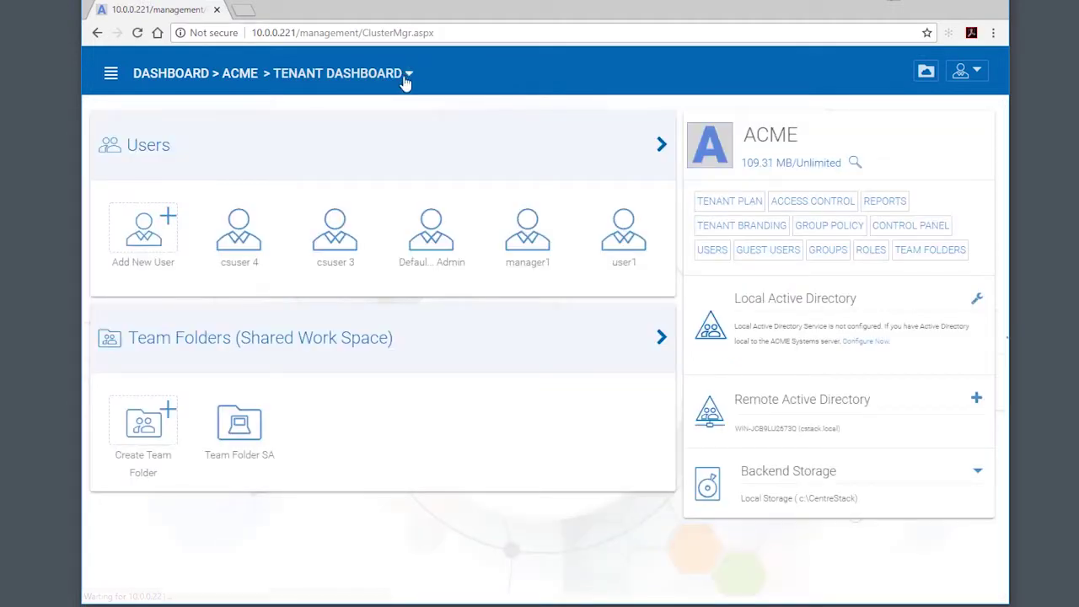
click(408, 74)
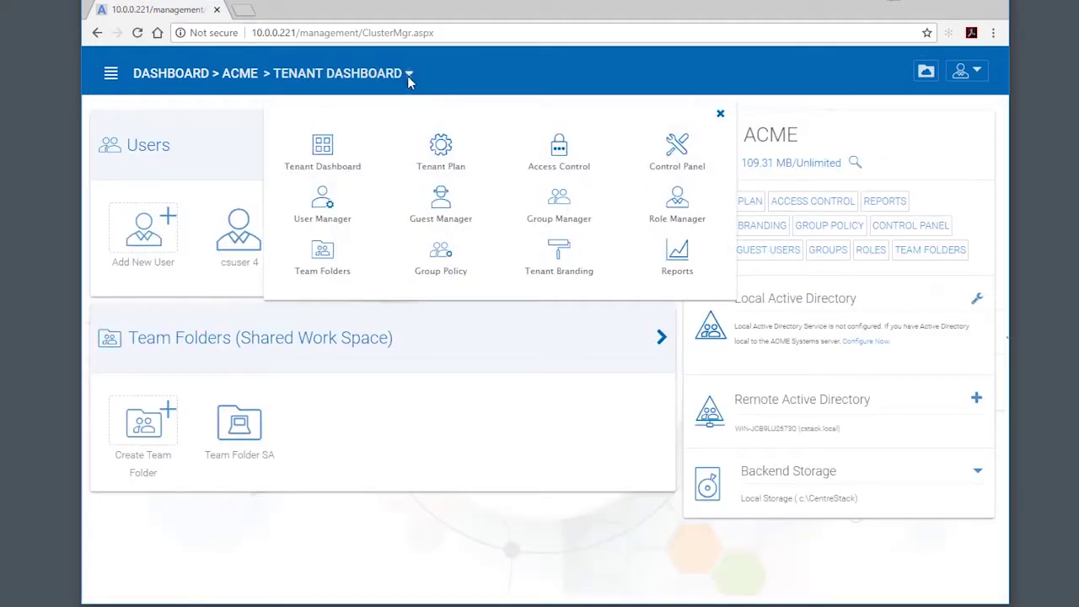
click(678, 202)
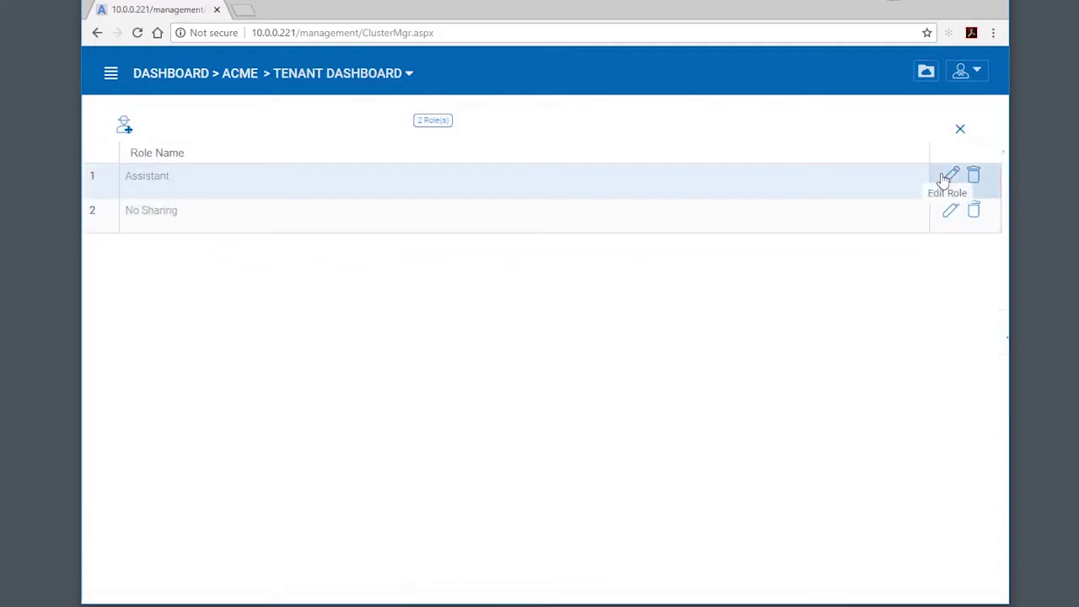
- Remove manager1 from the Assistant role's assigned users and apply
click(949, 175)
click(897, 115)
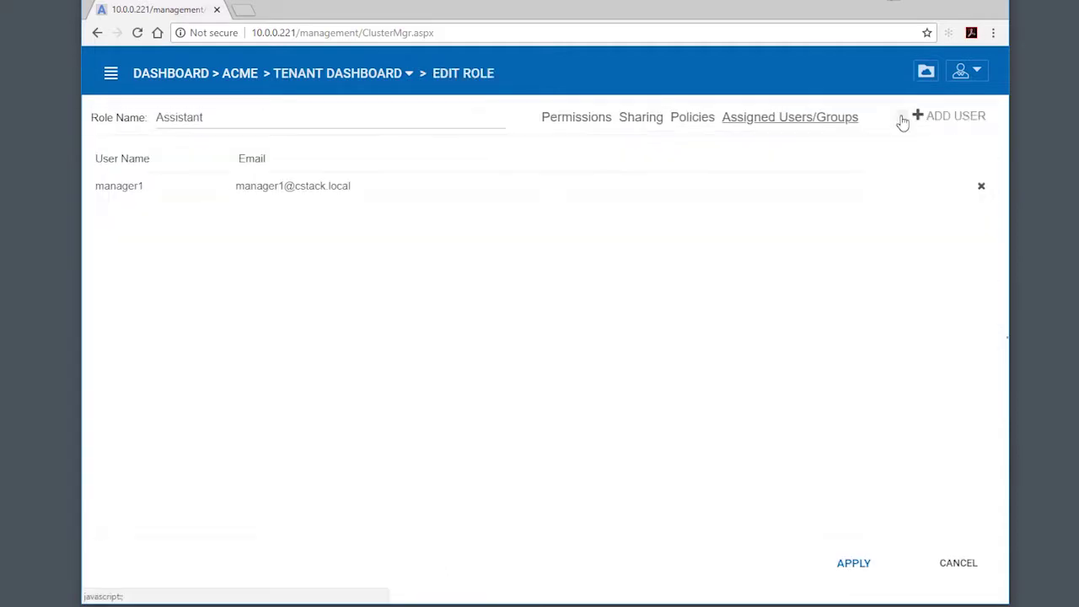
click(979, 190)
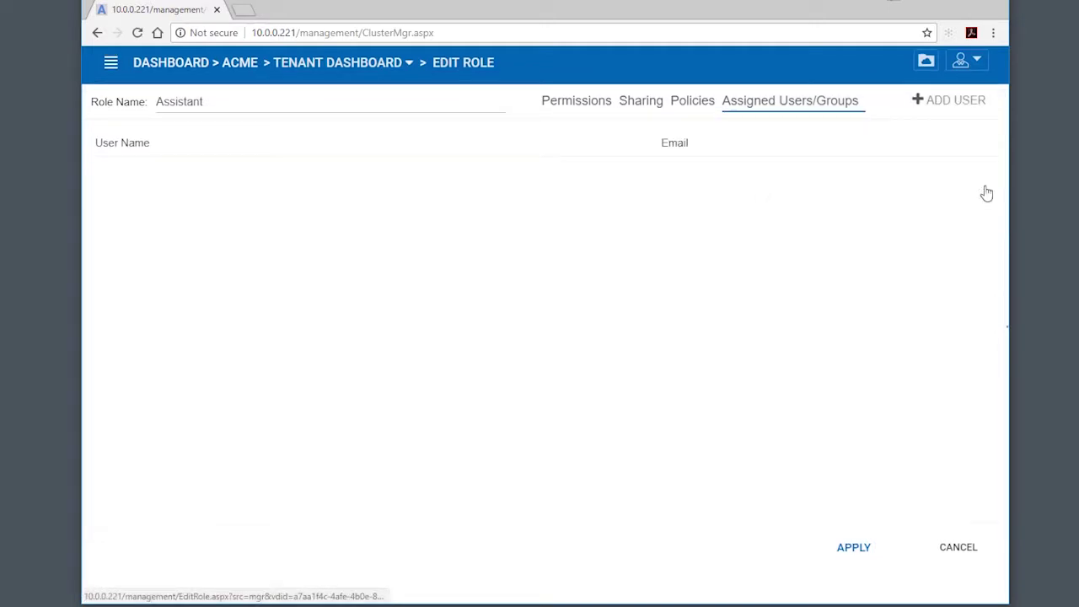
click(854, 549)
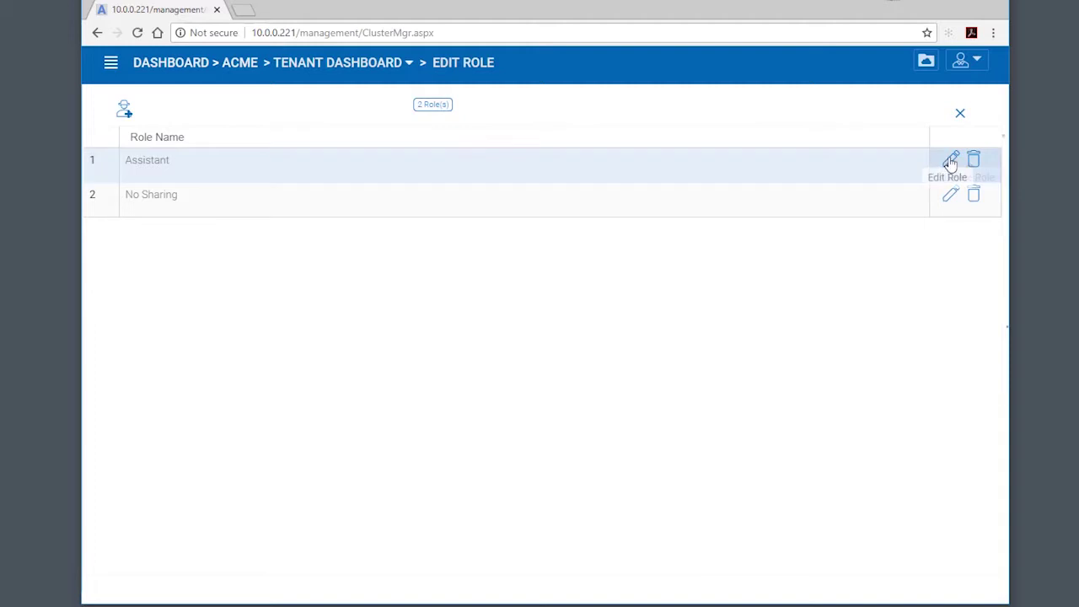
- Verify the Assistant role has no assigned users, then return to the ACME tenant dashboard
click(950, 159)
click(858, 96)
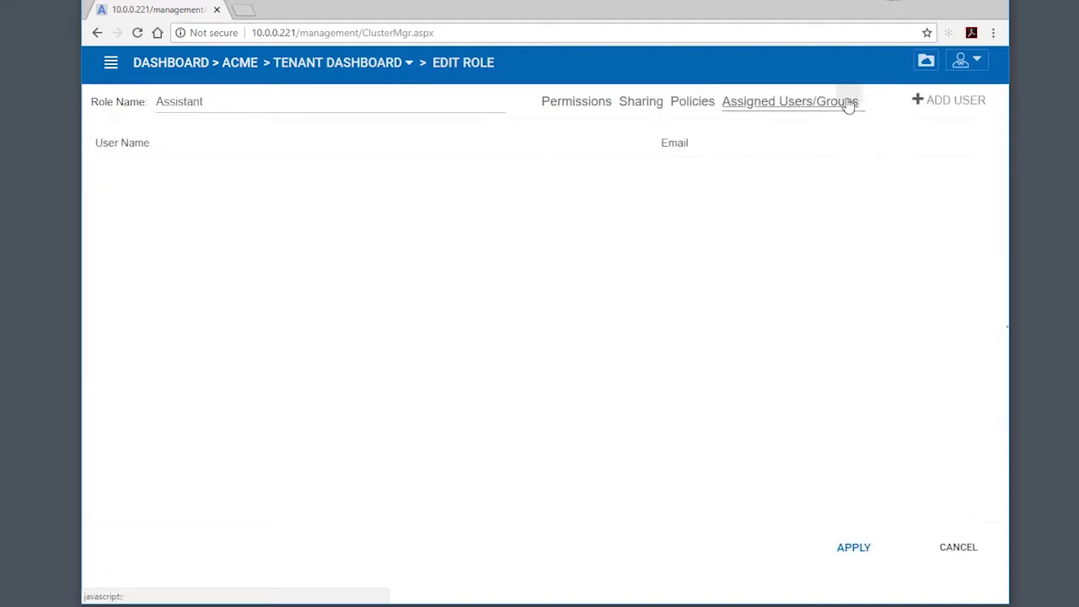
click(954, 553)
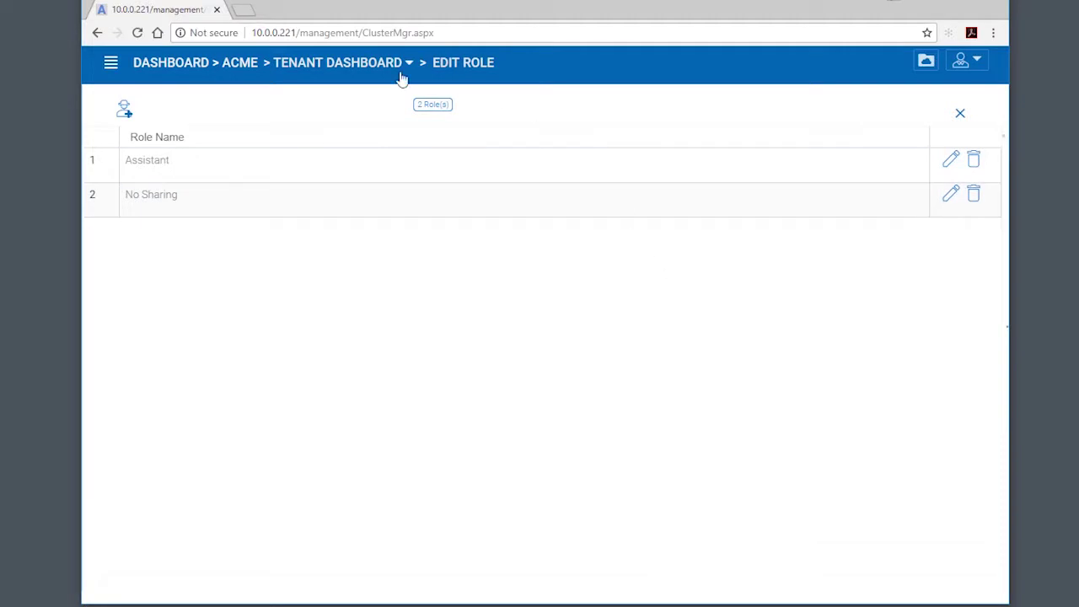
click(241, 66)
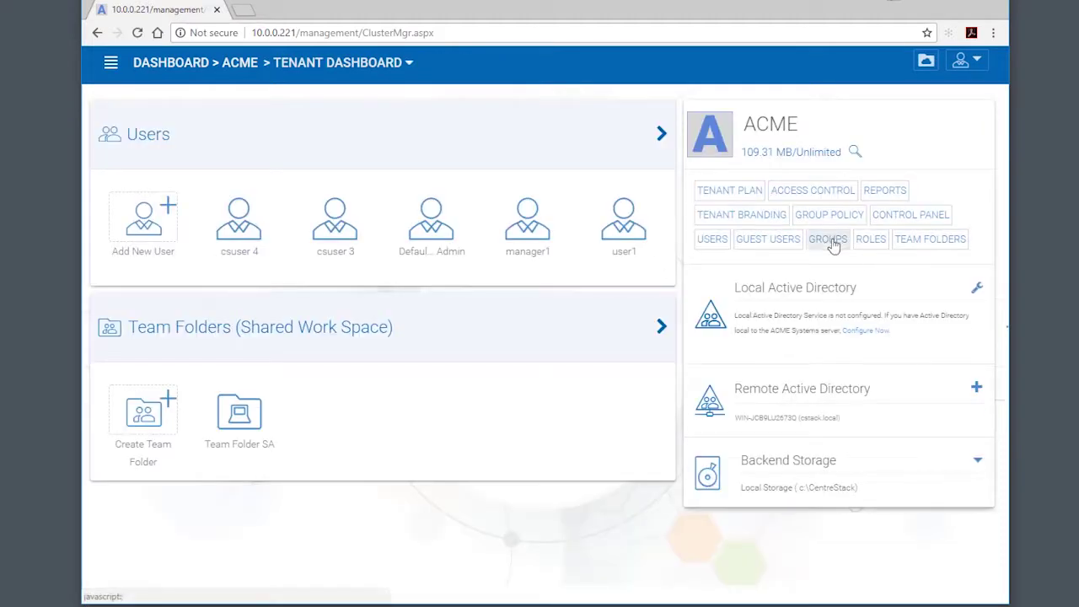
- Add manager1 as a member of the Admins group and apply
click(826, 242)
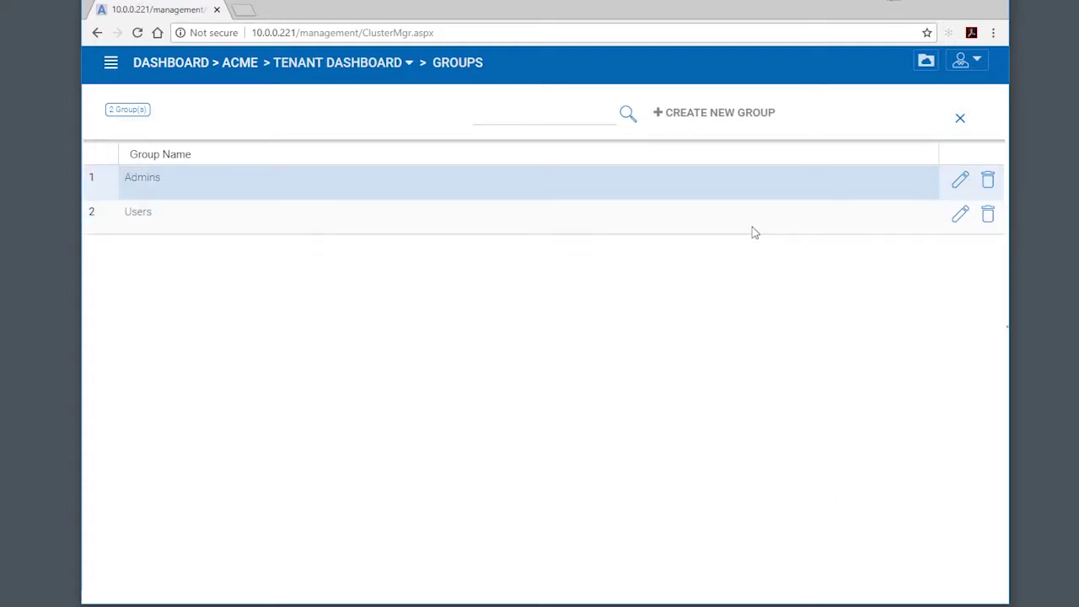
click(961, 181)
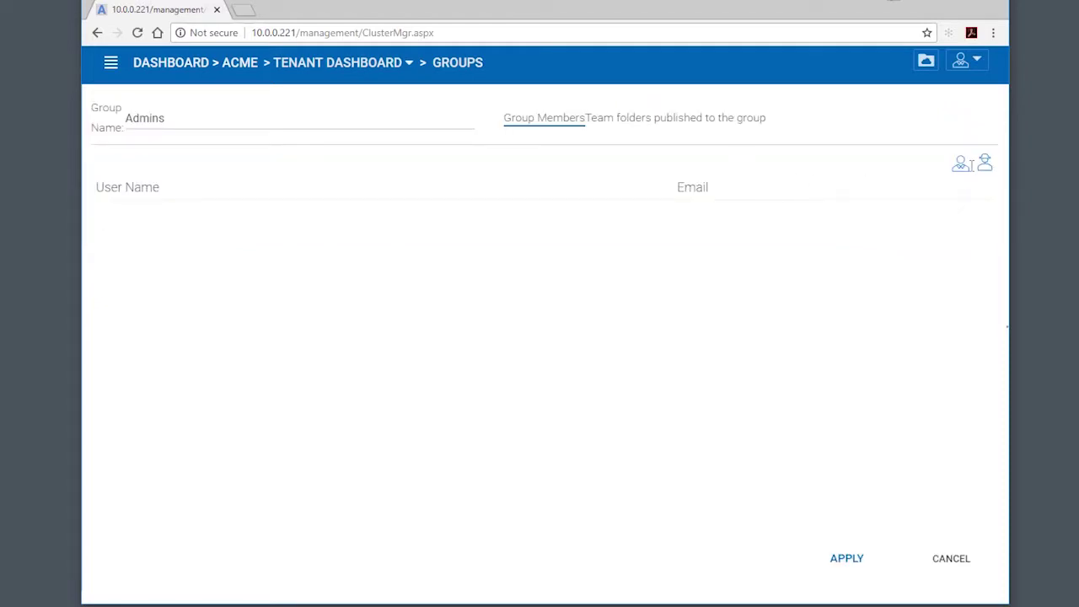
click(962, 167)
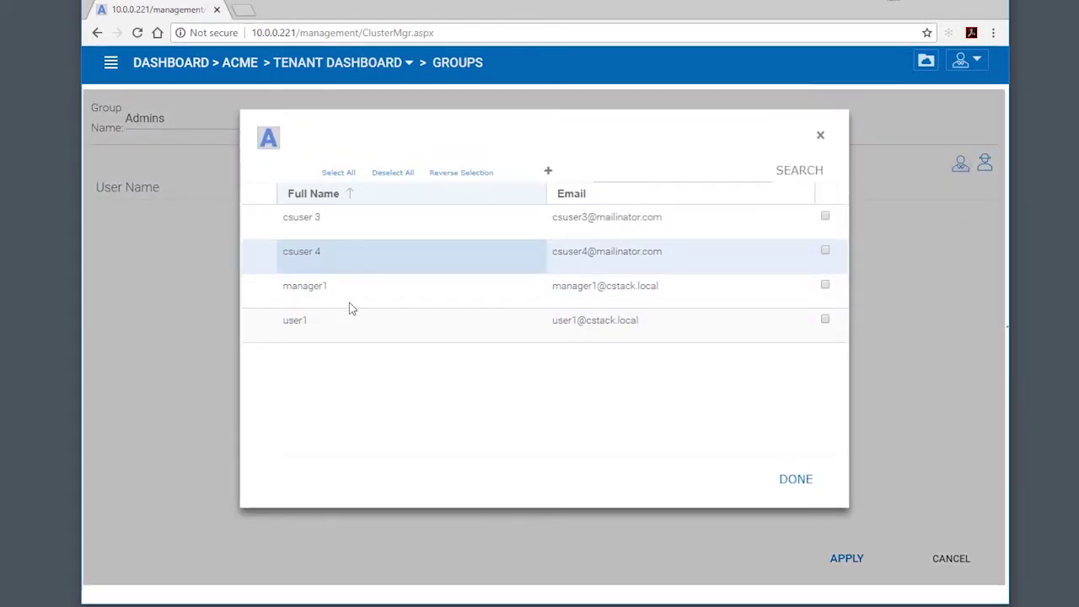
click(825, 285)
click(792, 480)
click(847, 563)
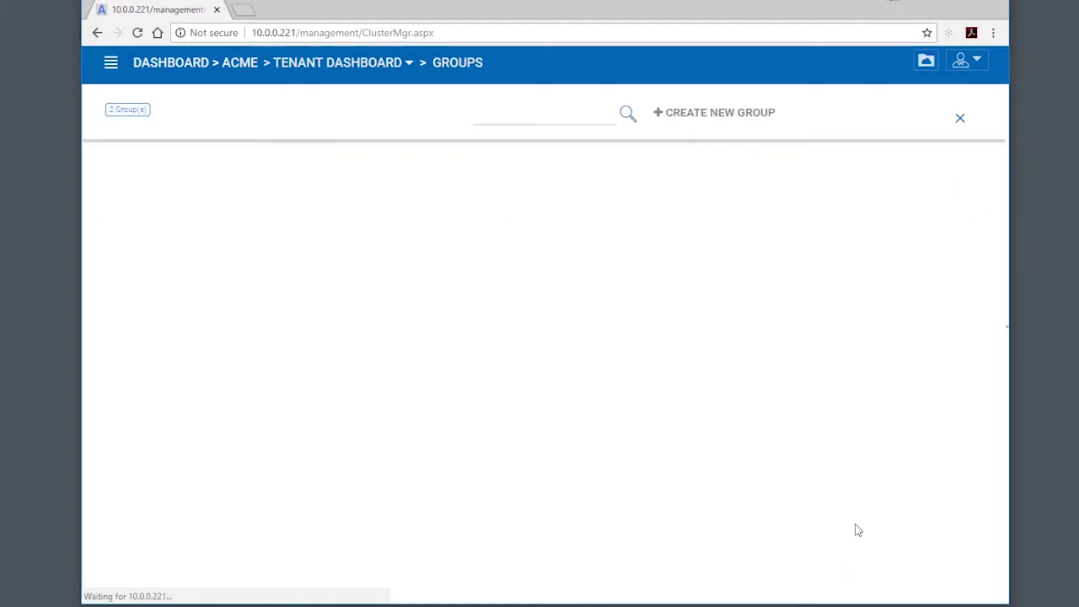
- Add user1 as a member of the Users group and apply
click(959, 216)
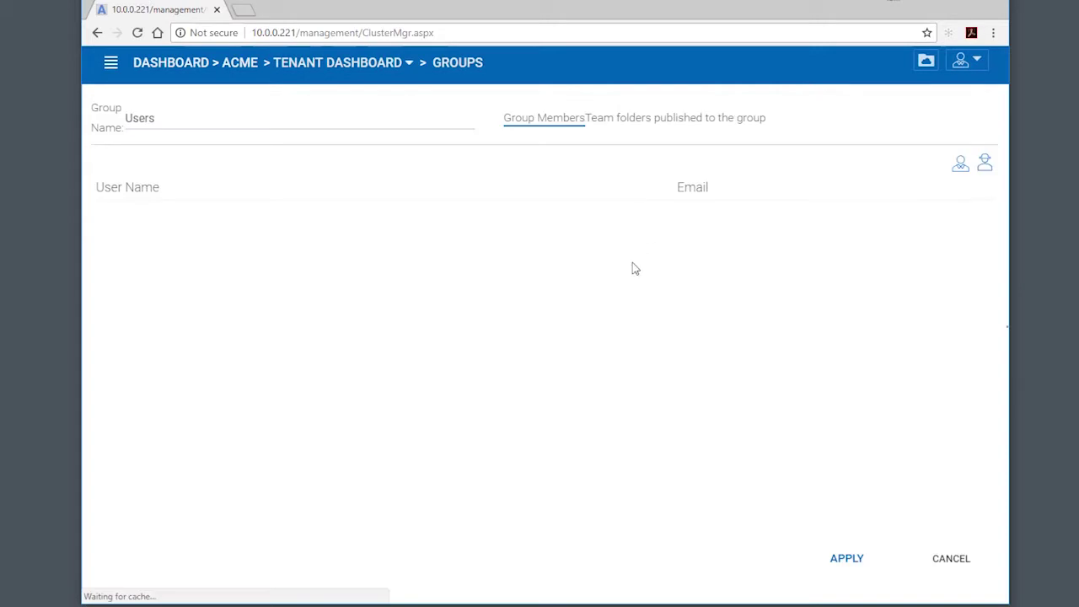
click(957, 168)
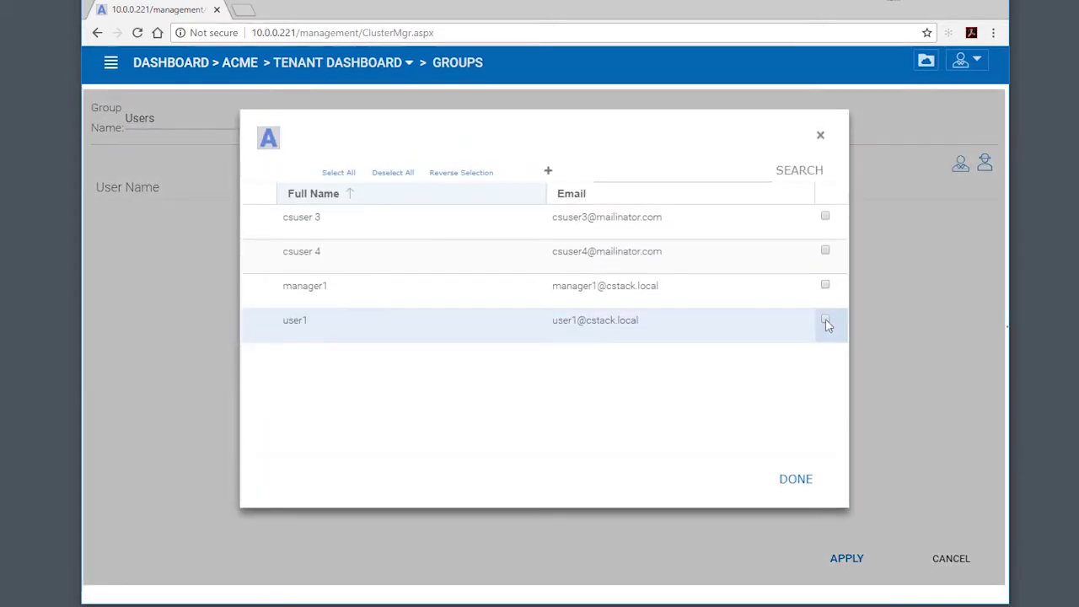
click(825, 321)
click(797, 480)
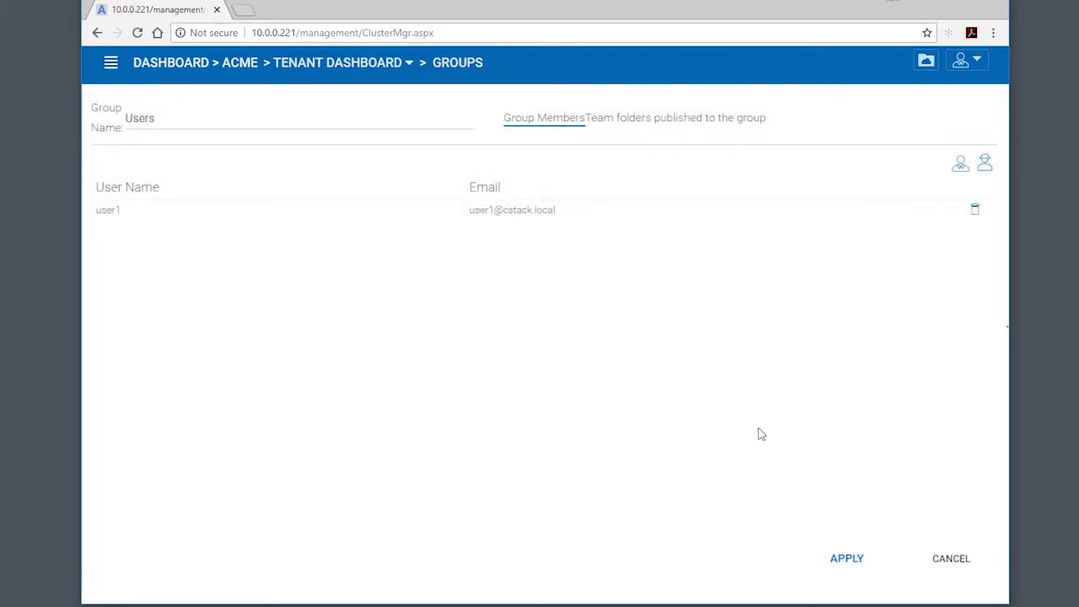
click(845, 561)
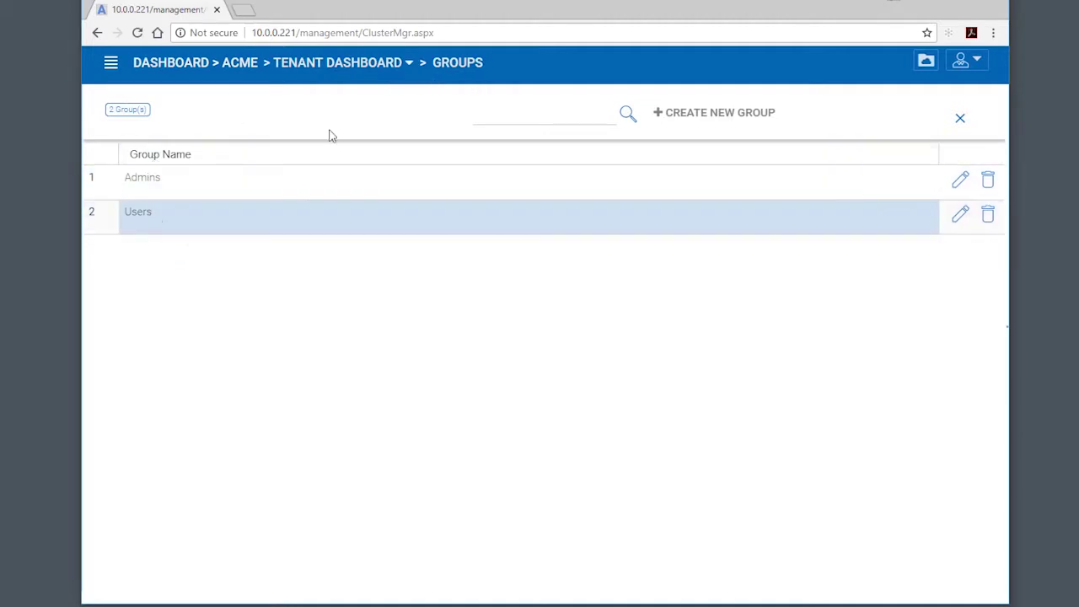
click(410, 64)
click(673, 181)
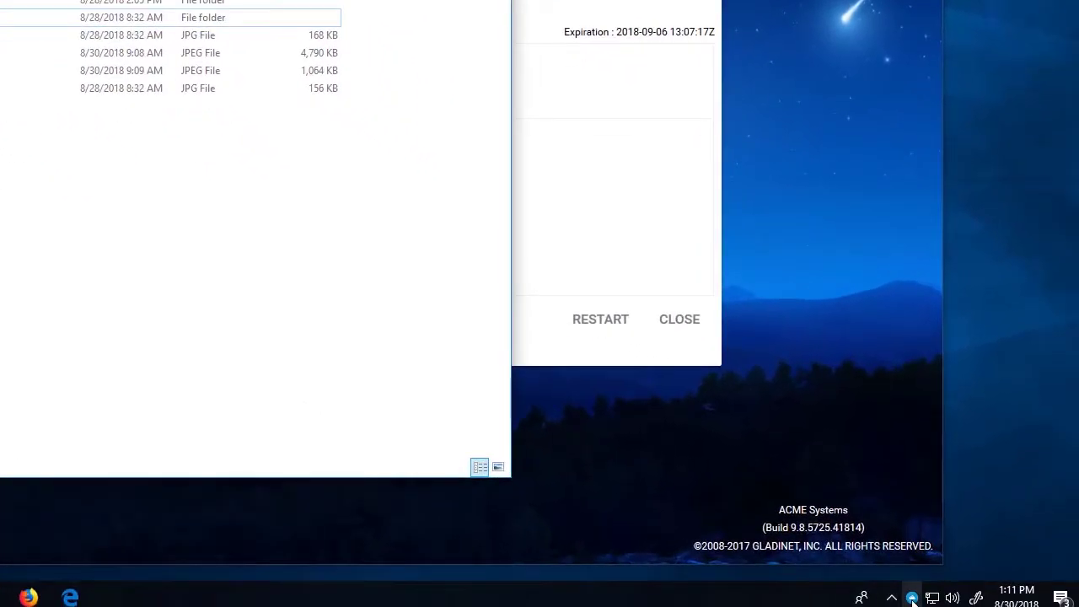
click(913, 597)
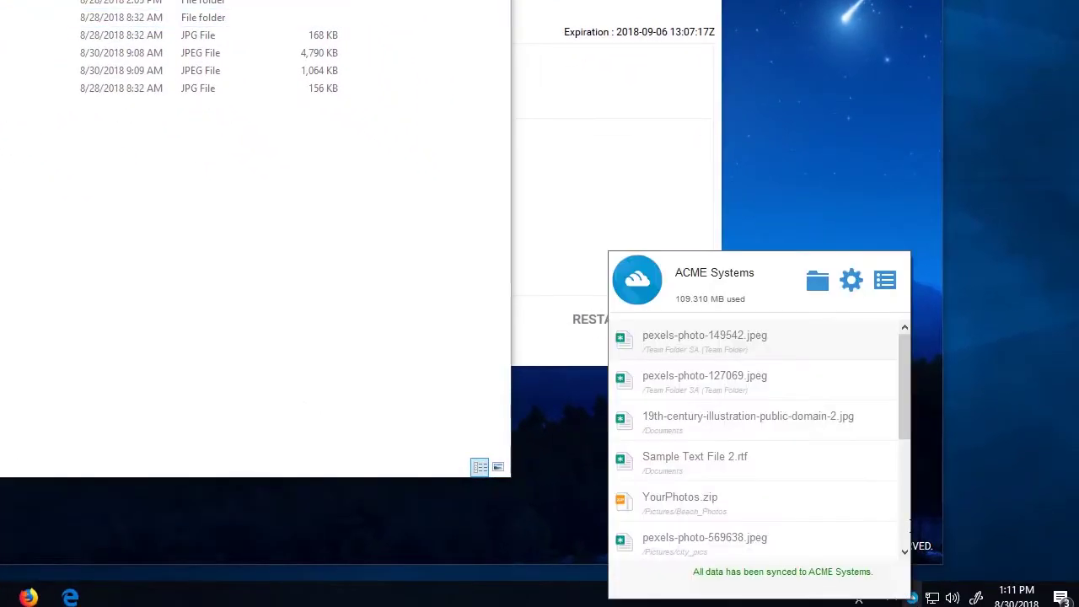
click(883, 281)
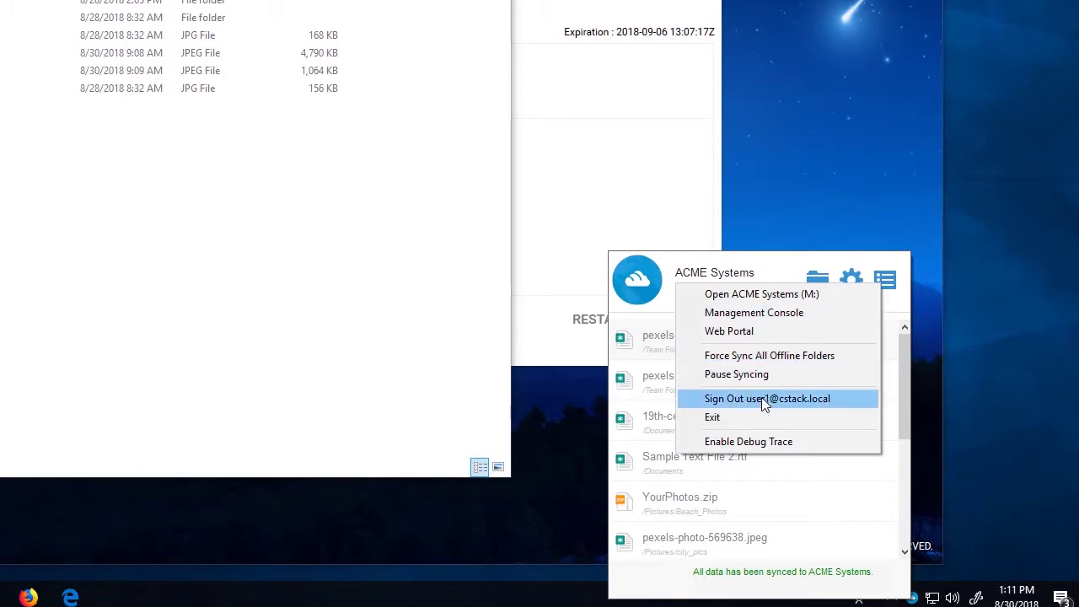
click(204, 379)
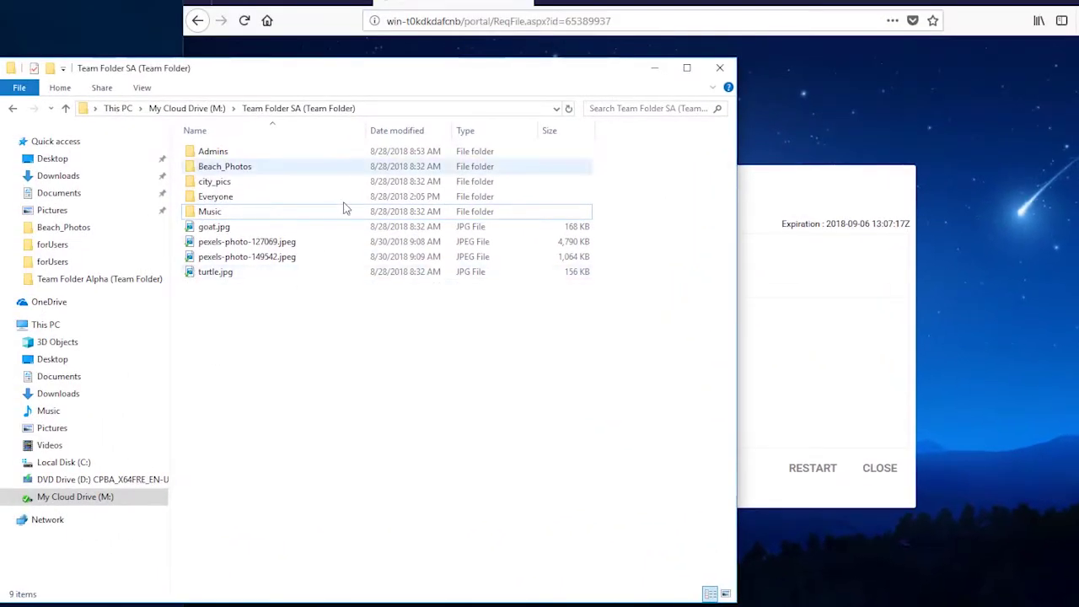
right_click(293, 329)
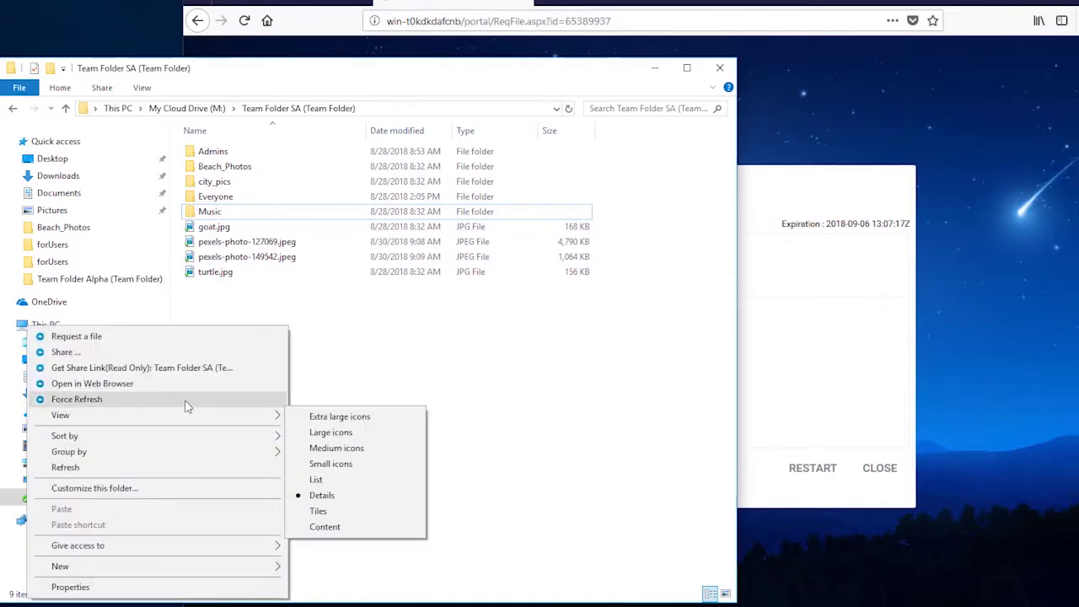
click(188, 400)
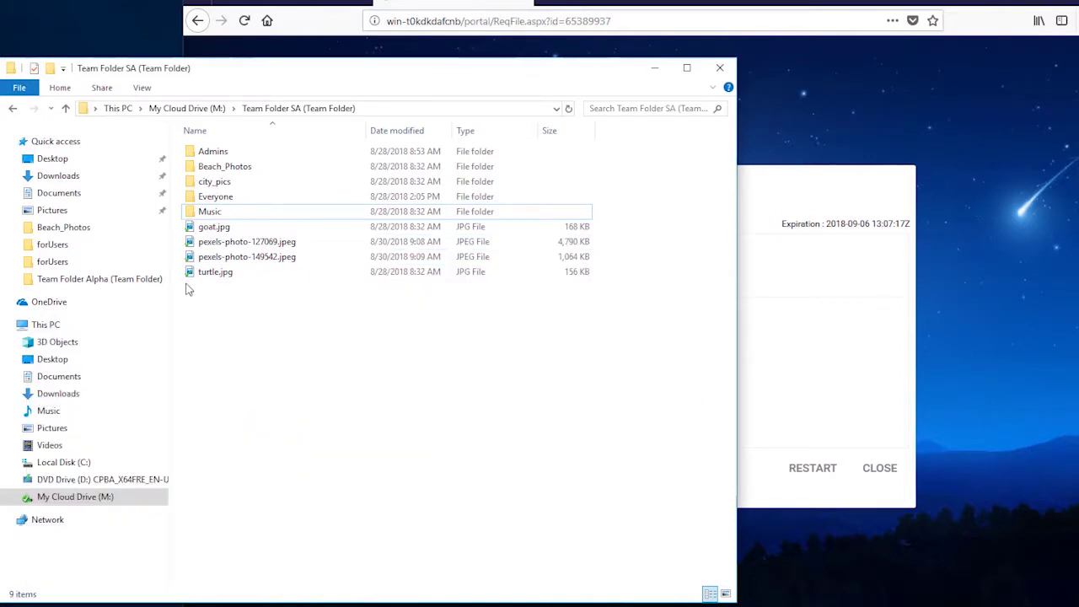
right_click(211, 216)
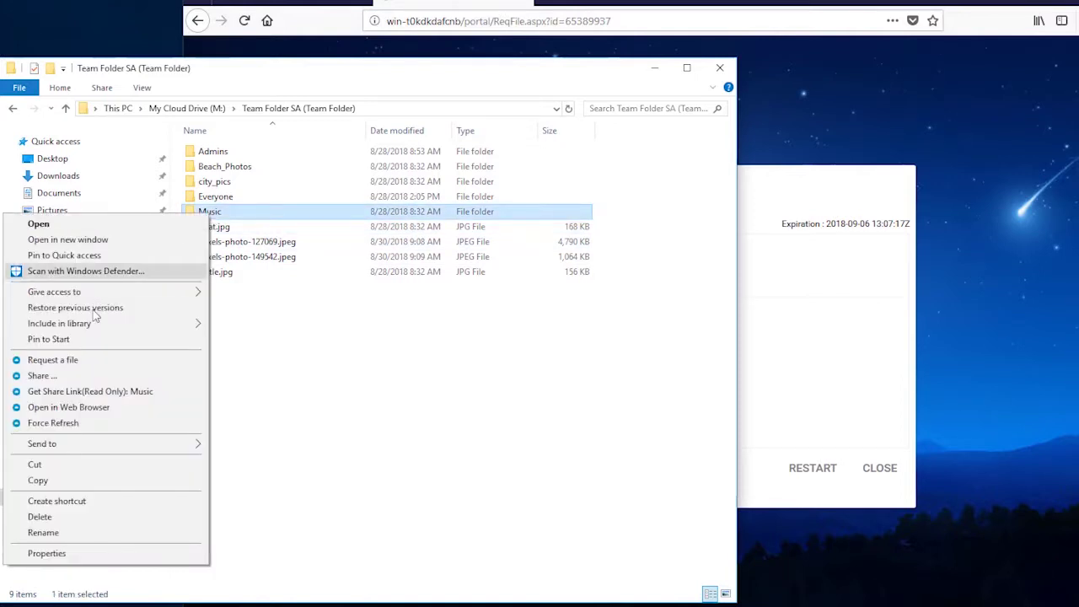
click(39, 376)
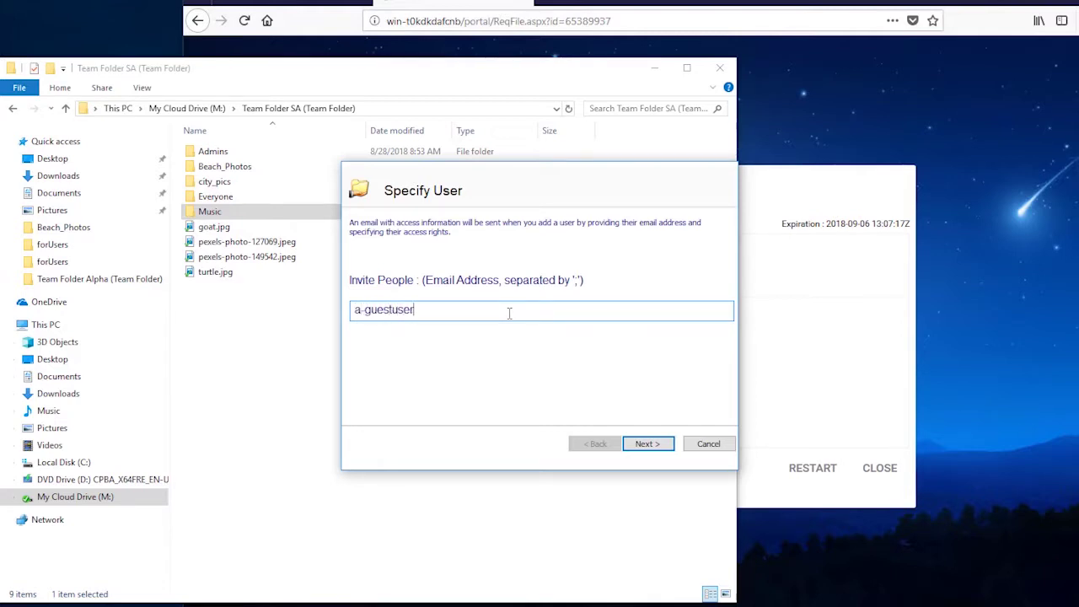
key(Return)
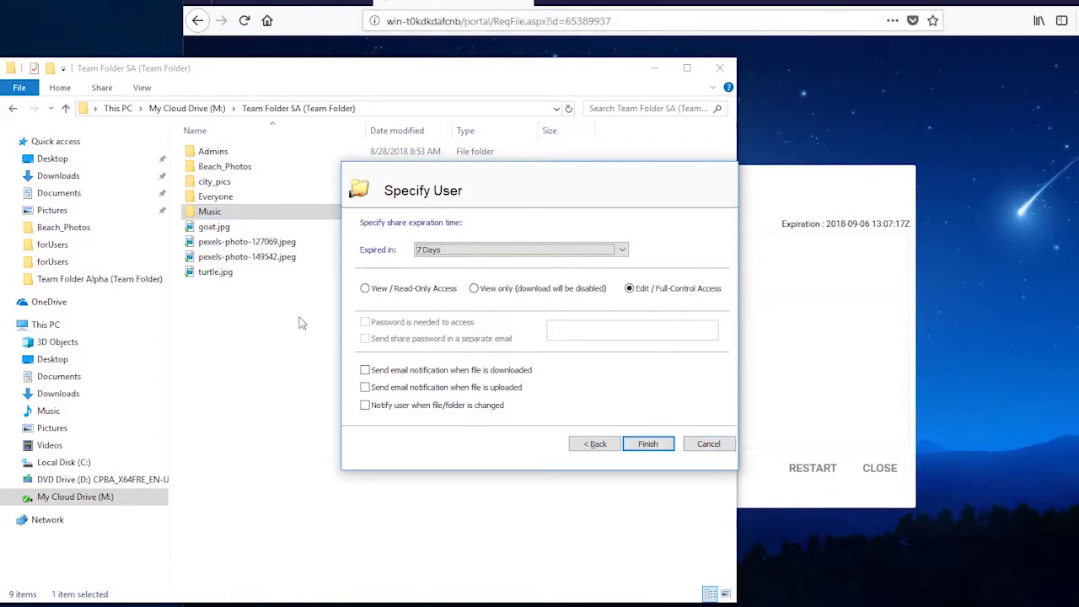
click(713, 444)
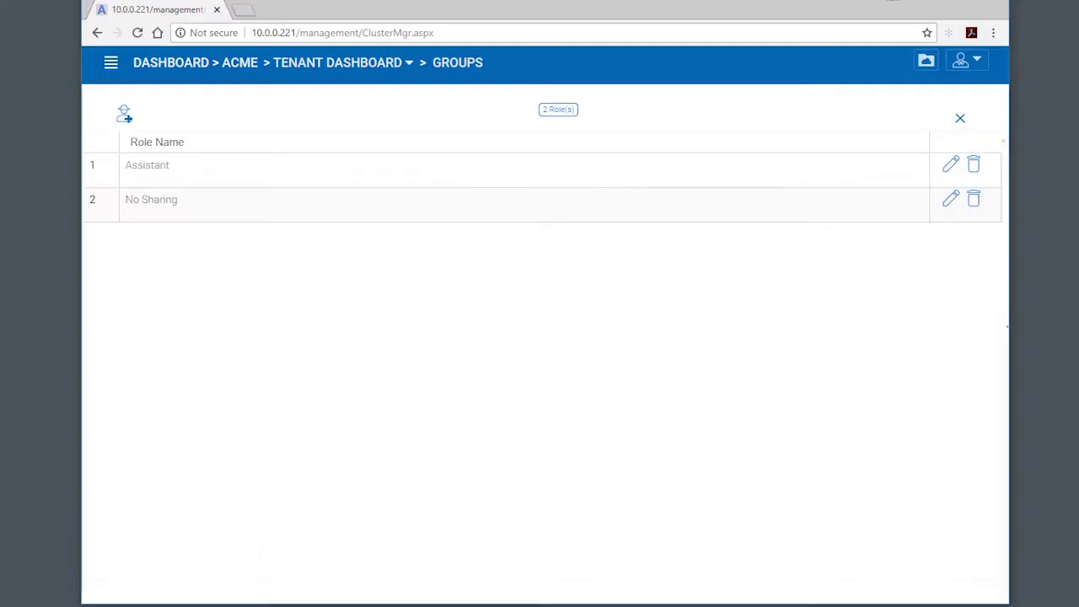
- Assign the existing Users group to the No Sharing role and apply
drag(740, 8, 791, 10)
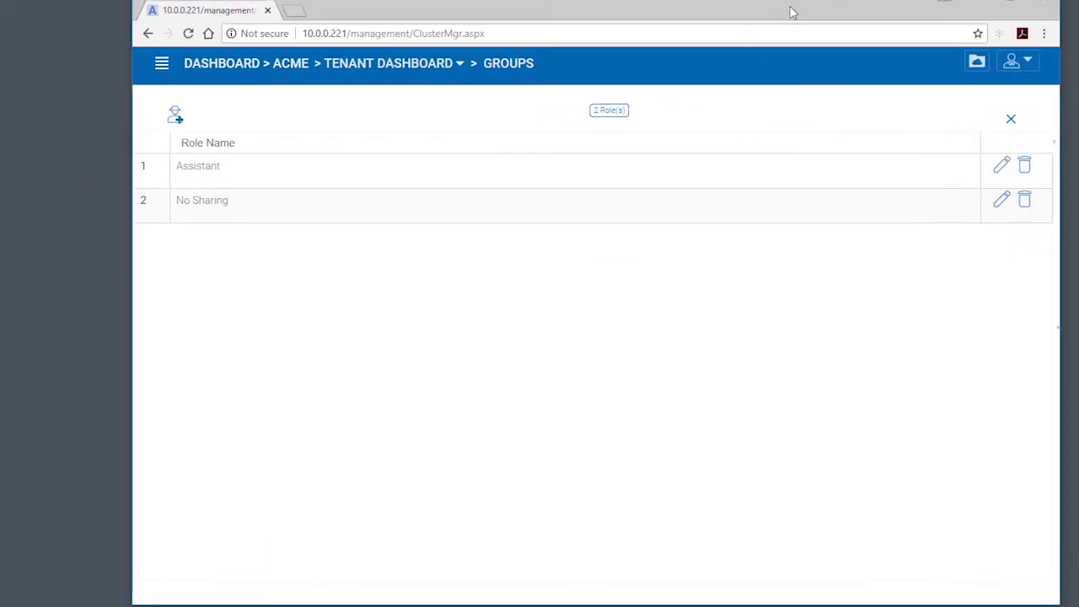
click(332, 177)
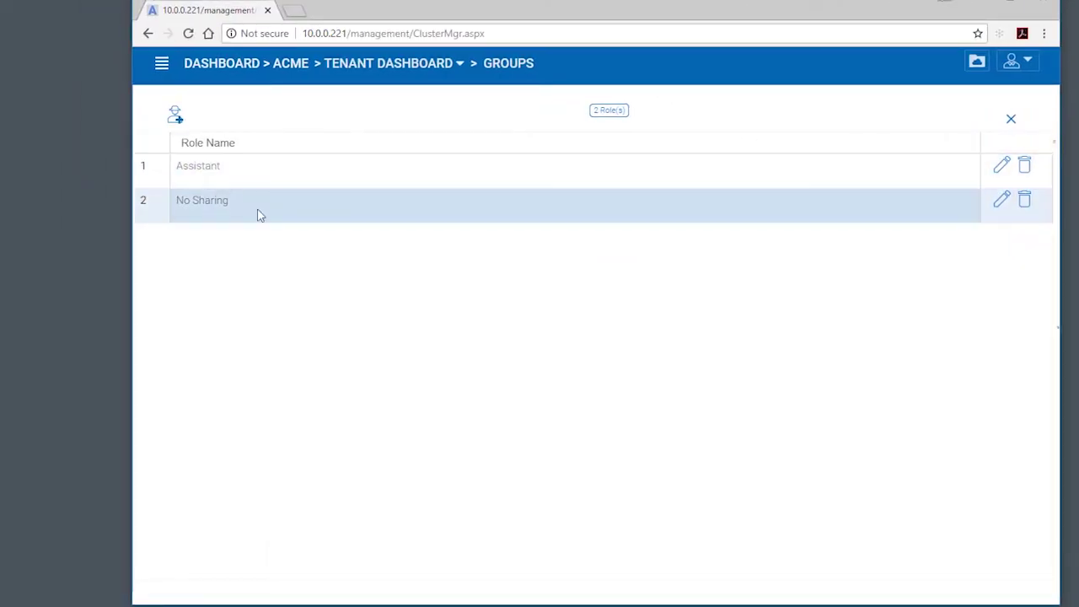
click(1003, 200)
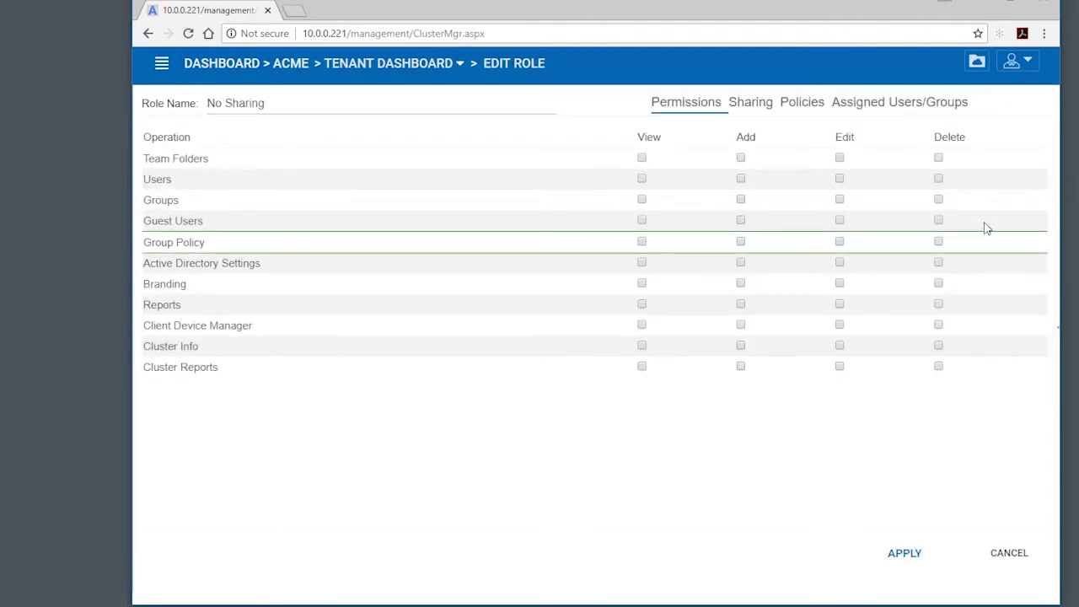
click(938, 102)
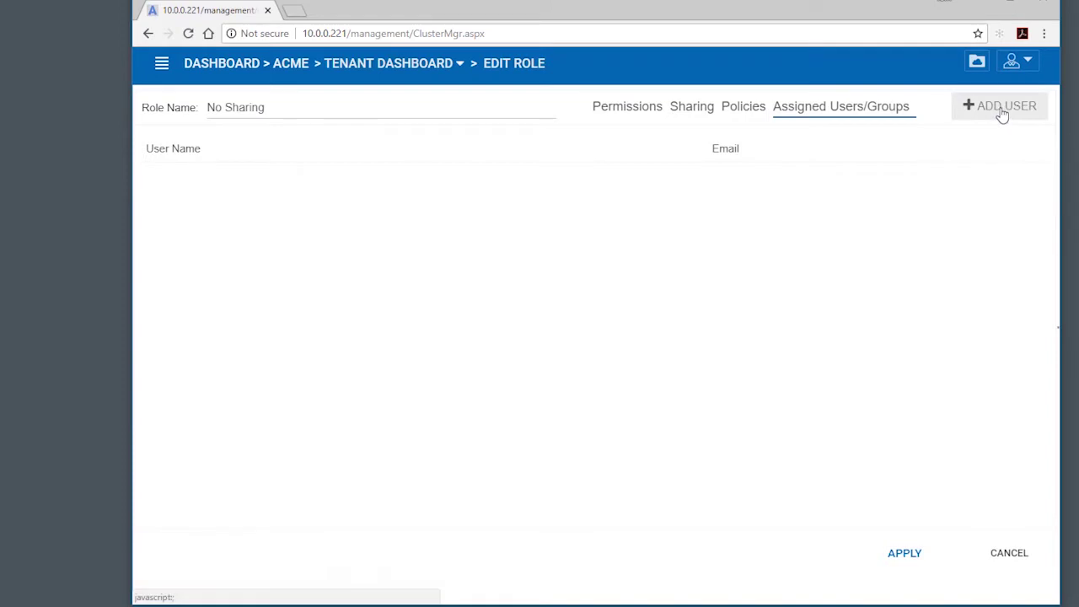
click(998, 107)
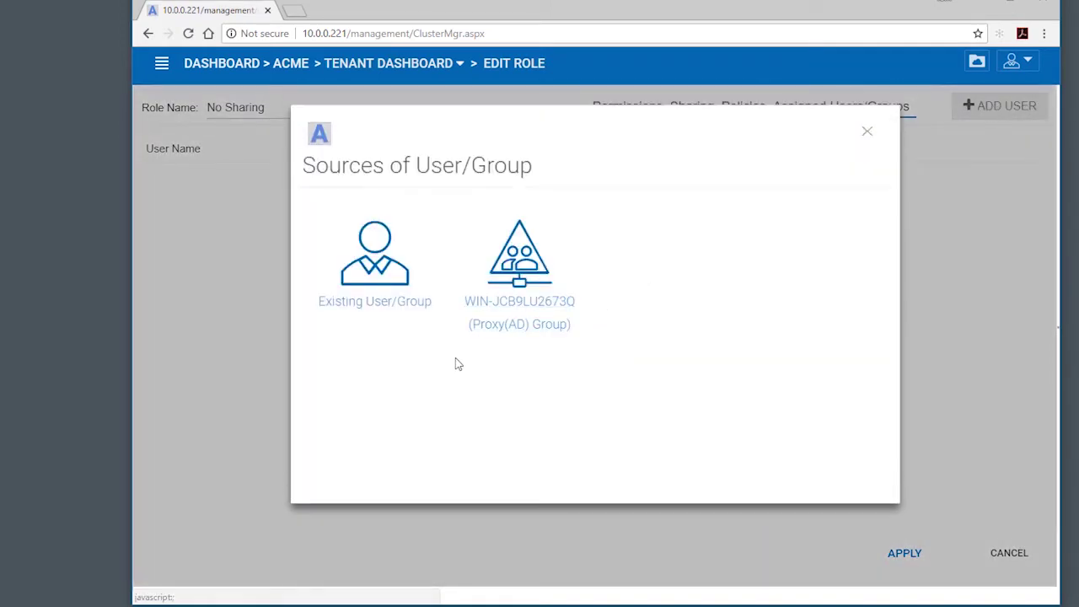
click(396, 277)
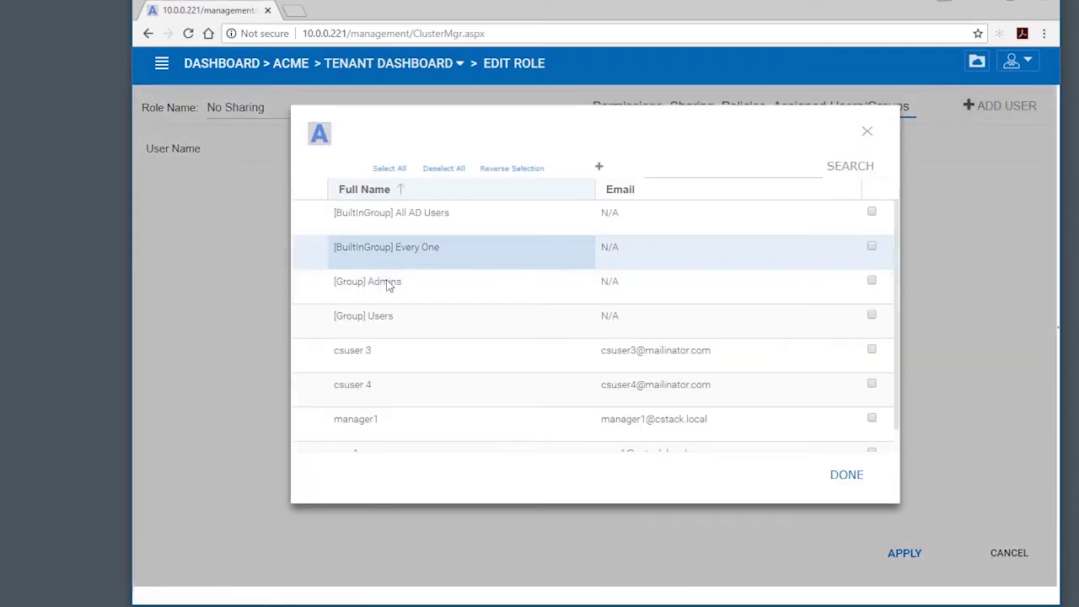
click(871, 314)
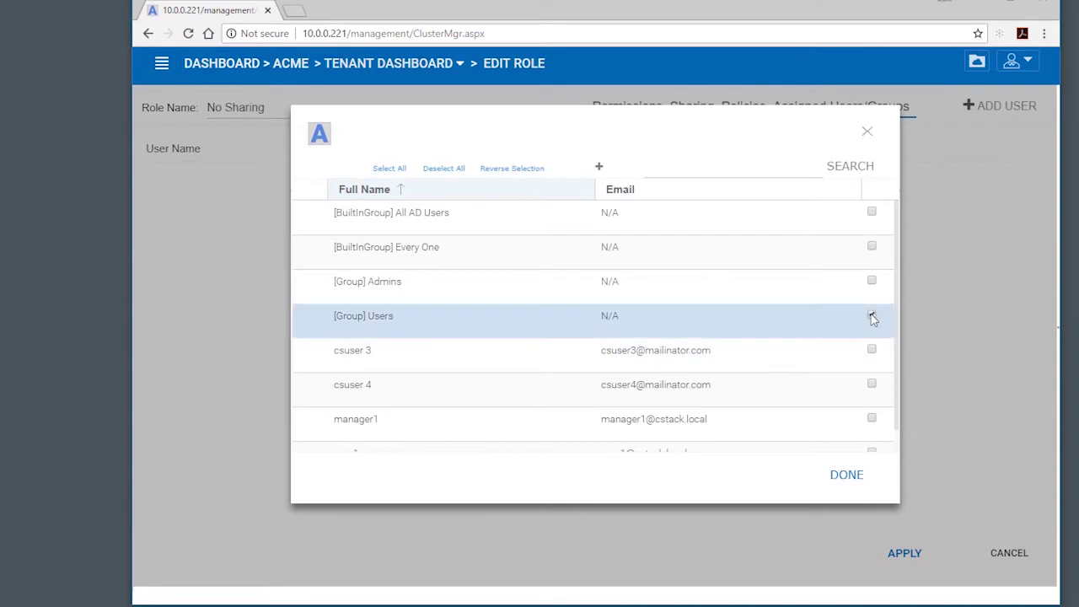
click(854, 483)
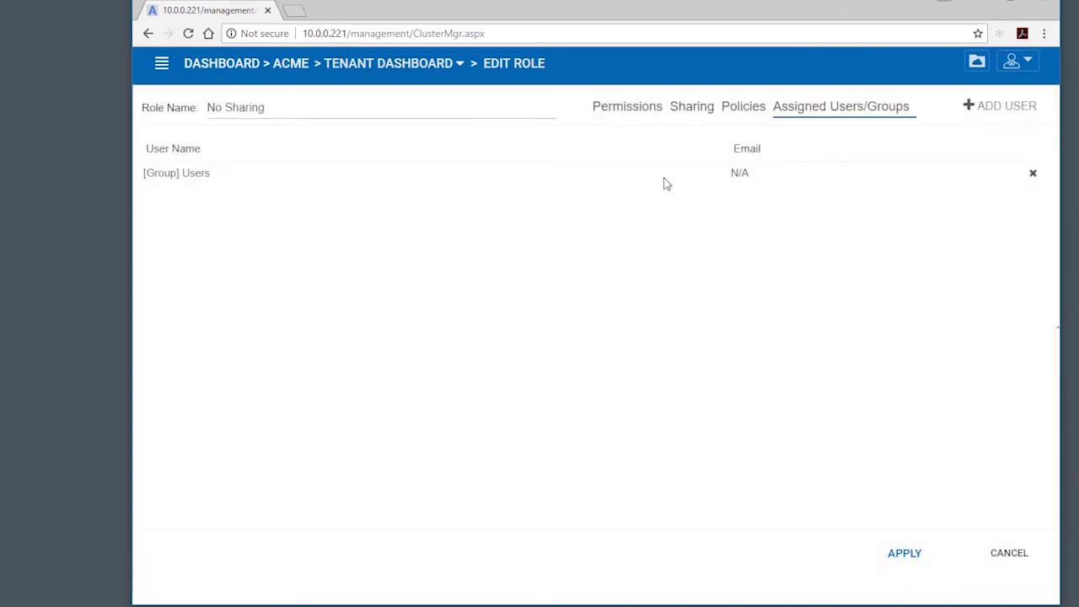
click(907, 556)
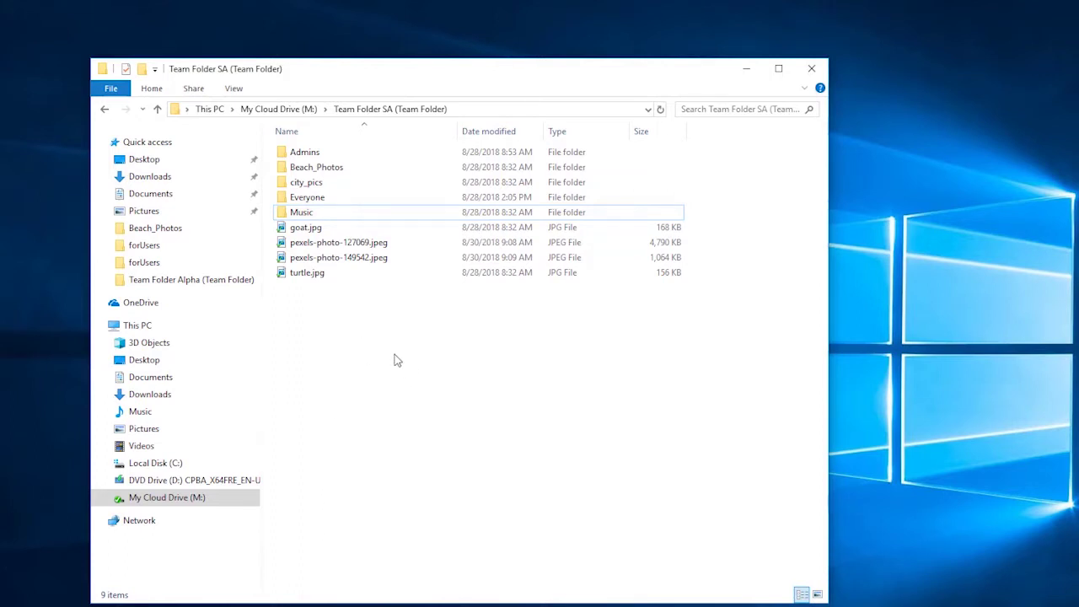
- Force-refresh Team Folder SA, then try sharing the Music folder with a guest e-mail address
right_click(306, 354)
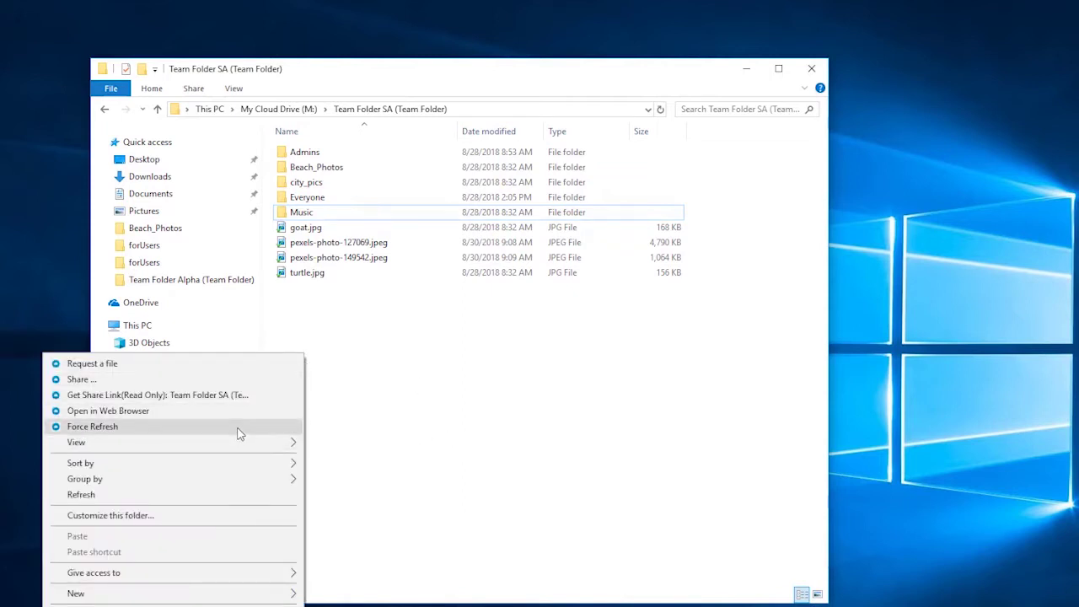
click(236, 427)
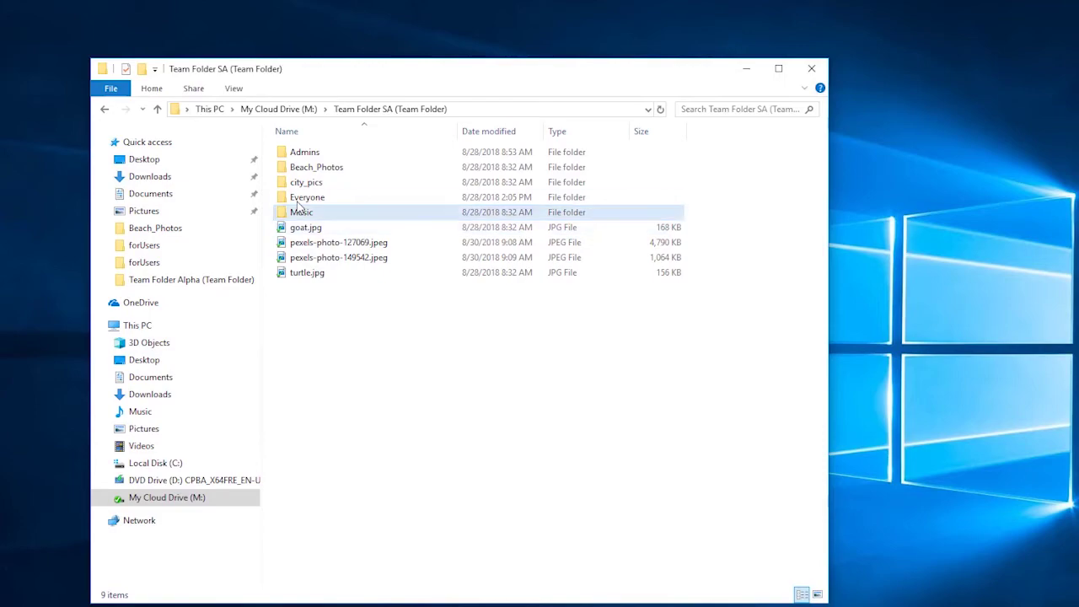
right_click(305, 213)
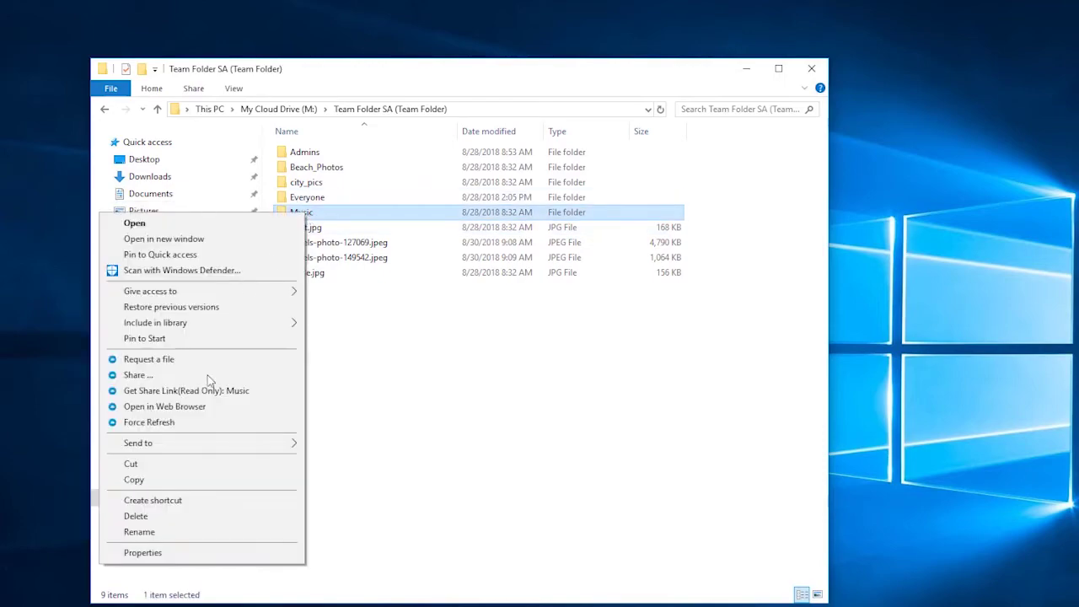
click(168, 374)
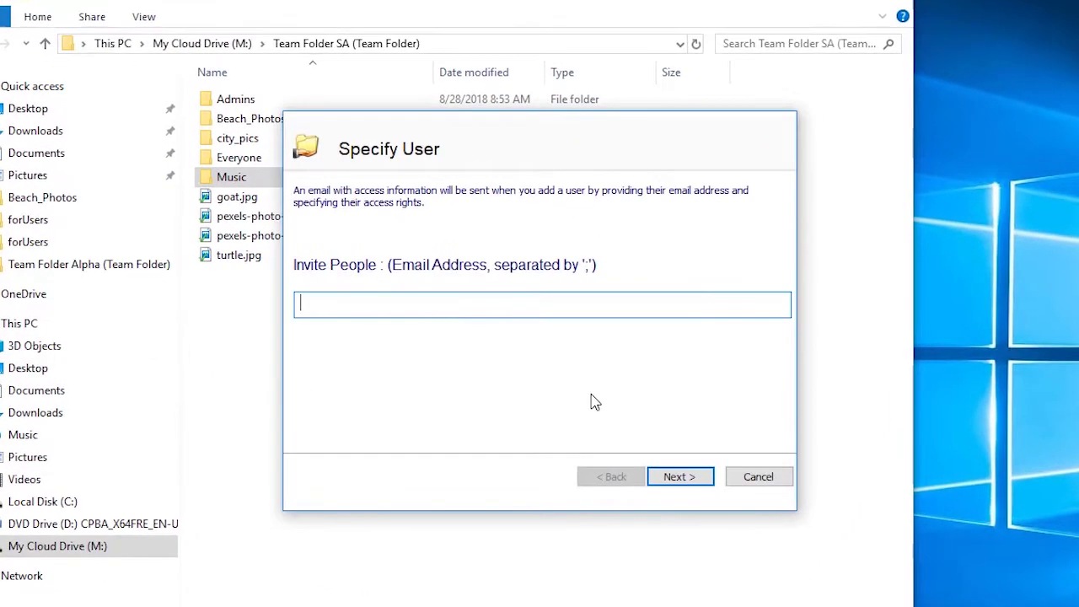
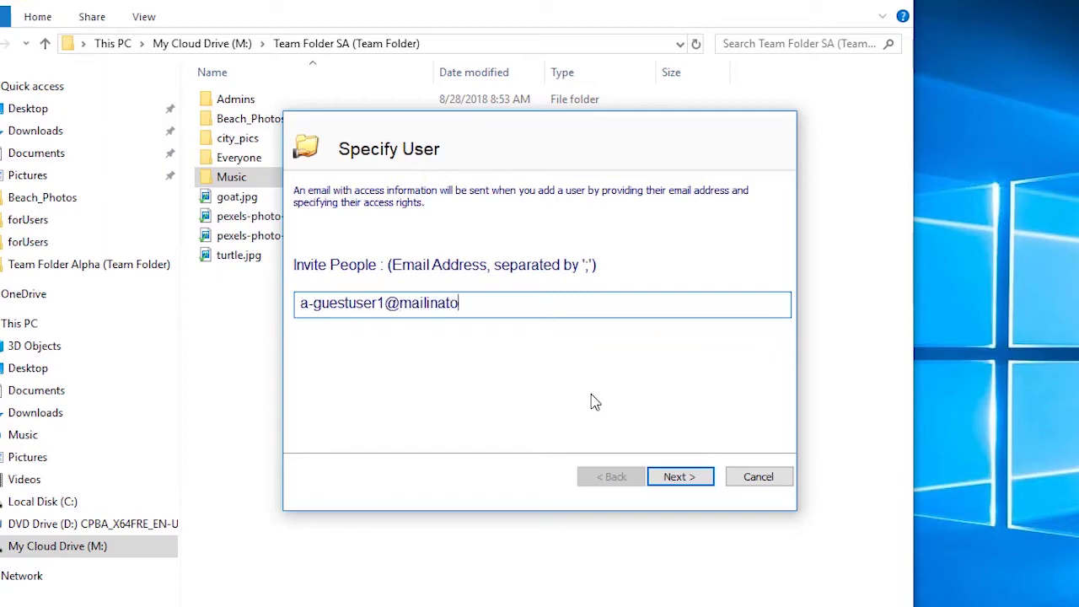
key(Return)
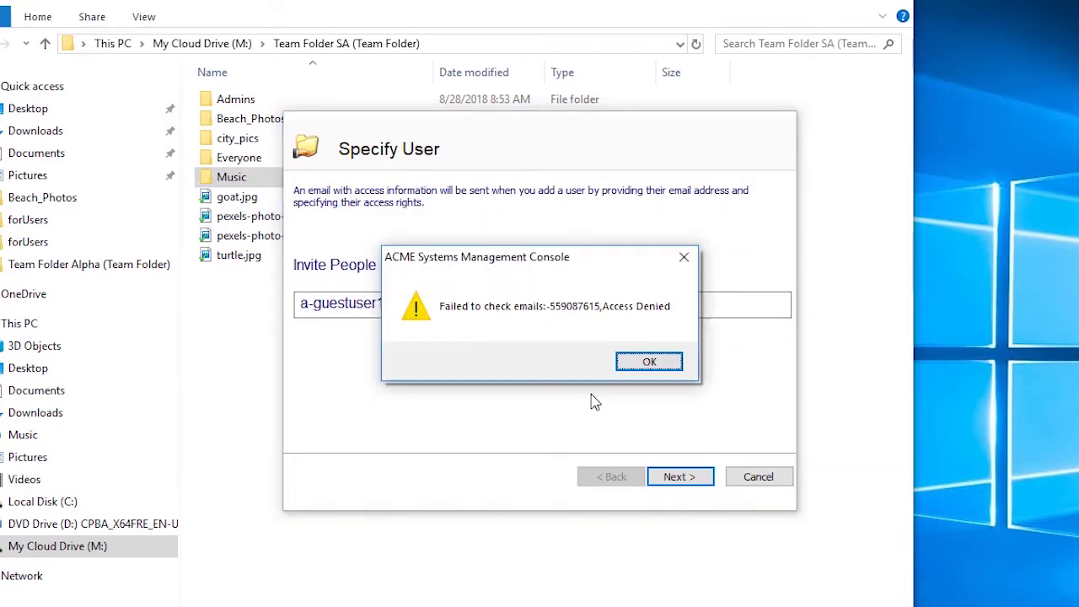
- Dismiss the Access Denied error and cancel the Music share invitation
drag(582, 269, 428, 356)
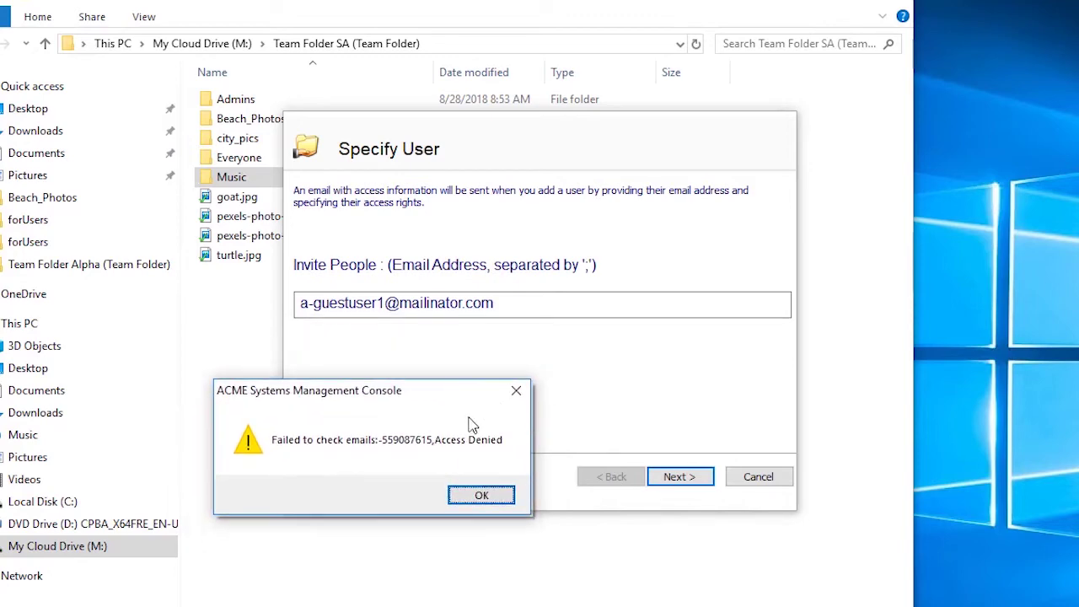
click(482, 494)
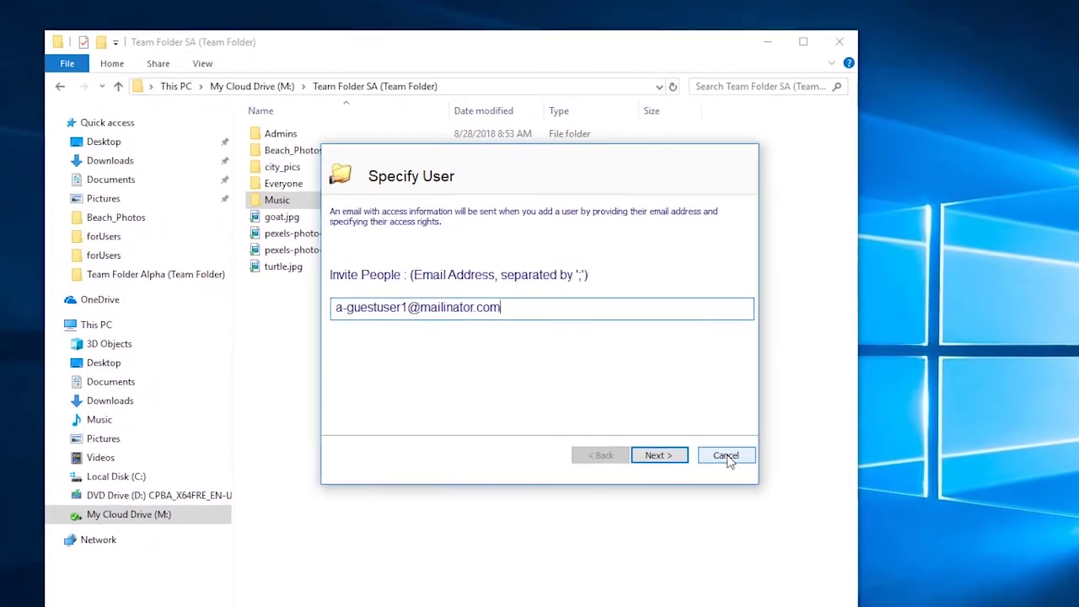
click(741, 466)
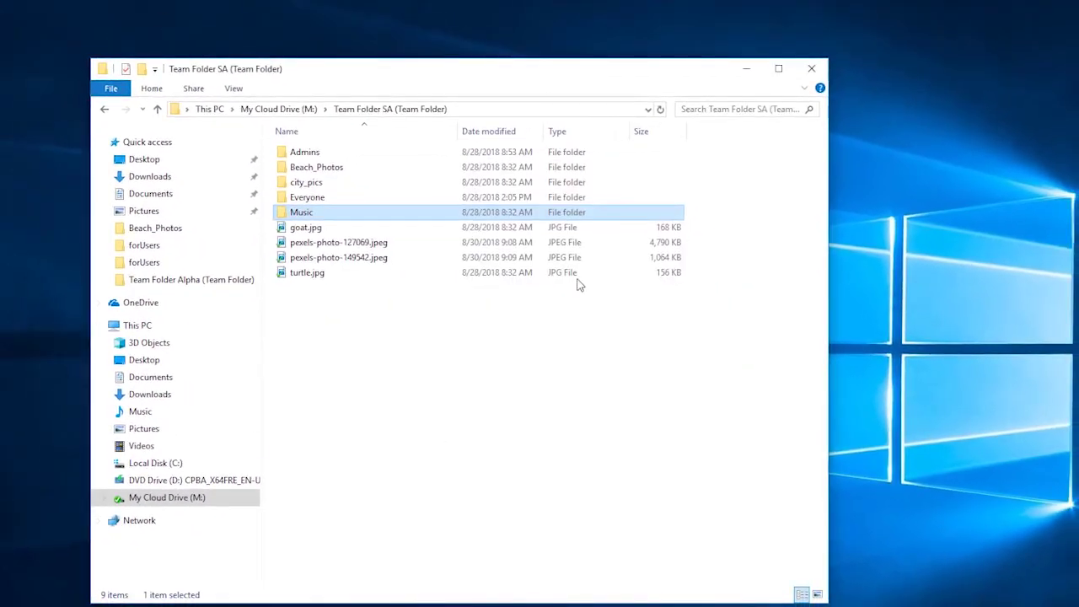